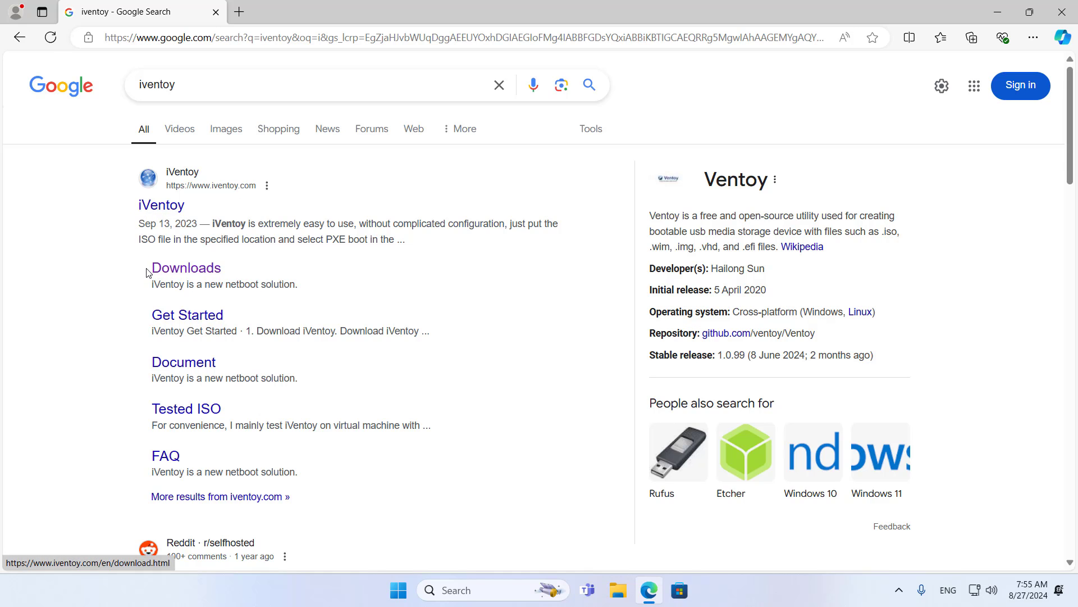
Review the iVentoy 1.0.20 release assets on GitHub, then close Edge.
click(153, 272)
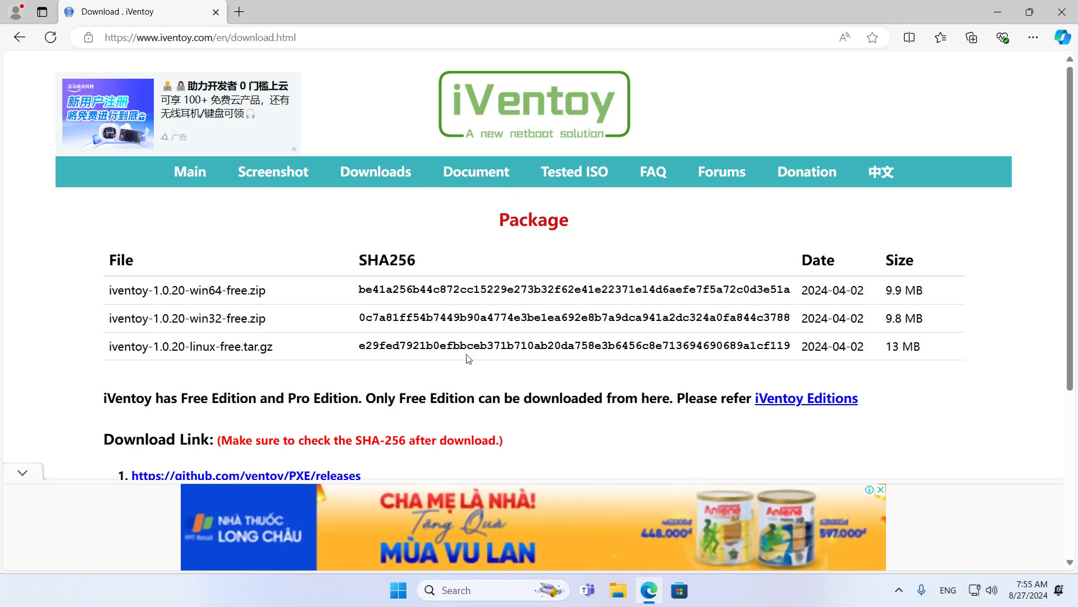
scroll(469, 359, down, 2)
drag(108, 293, 217, 300)
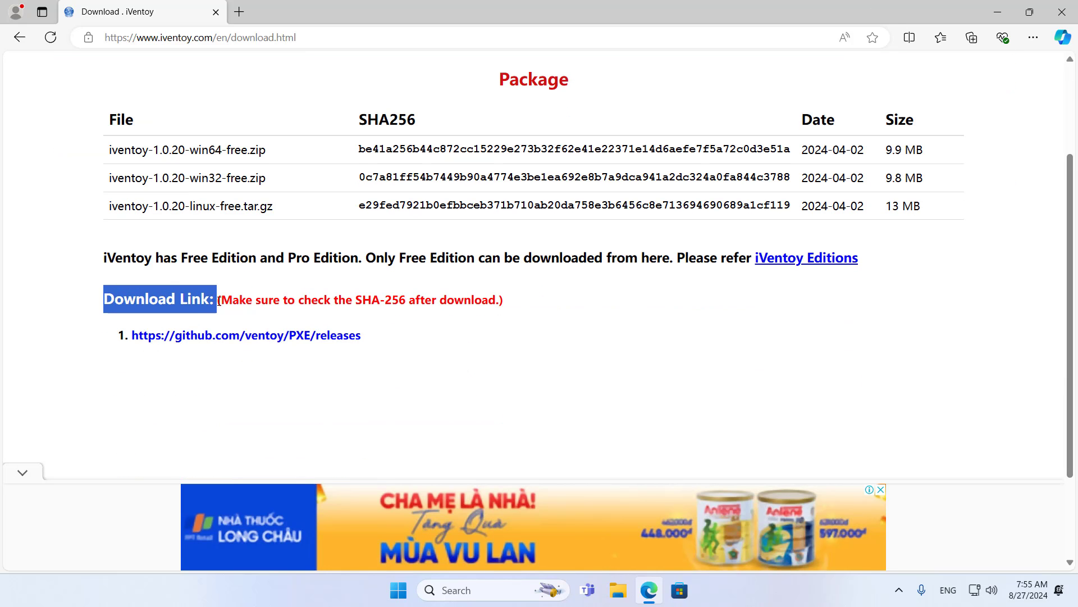
click(225, 341)
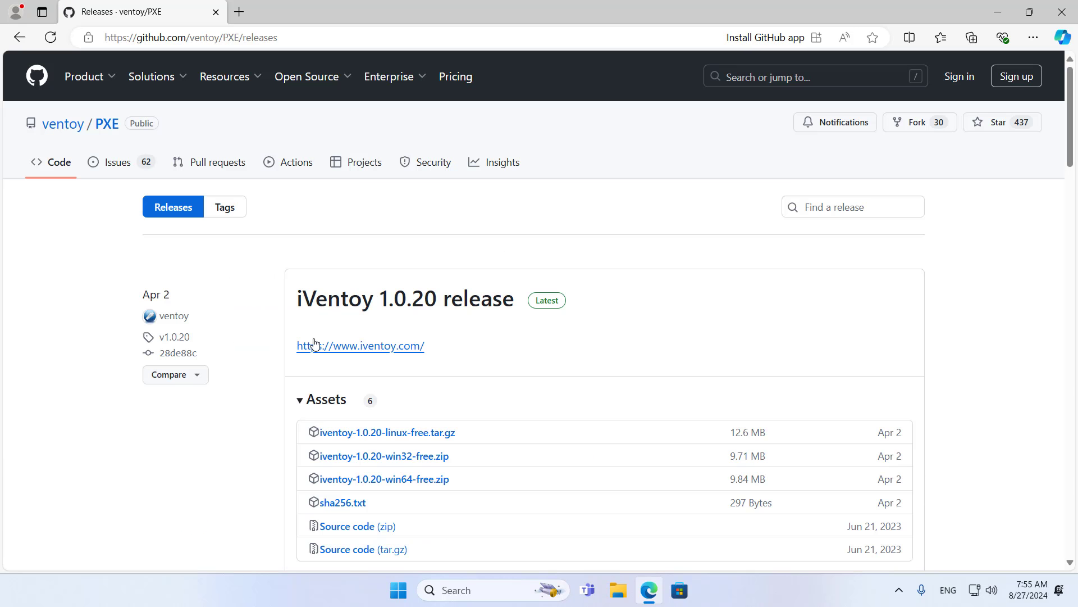
scroll(565, 382, down, 2)
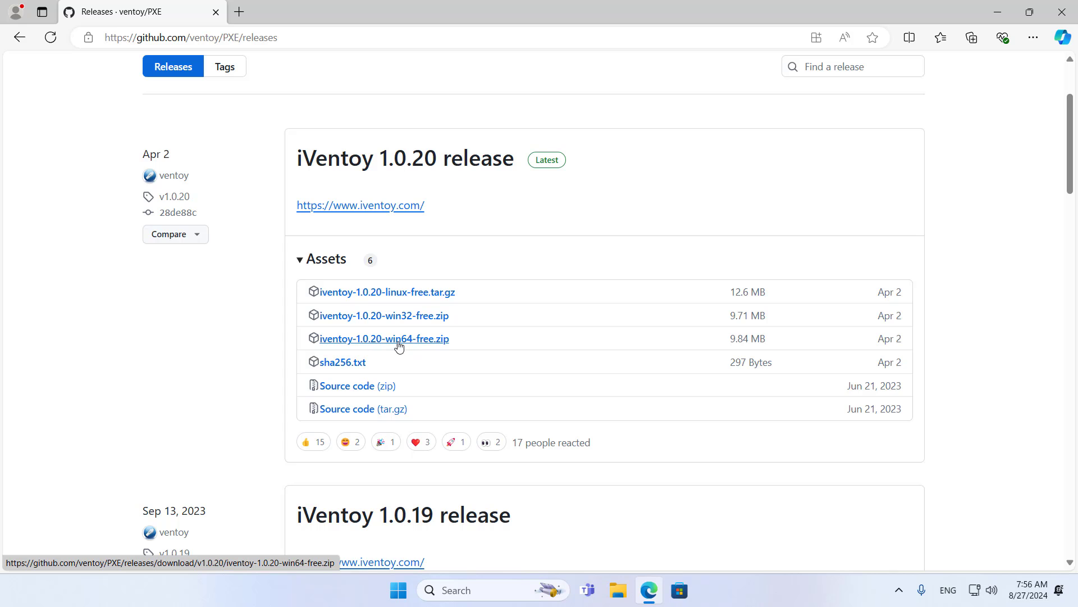
click(1073, 7)
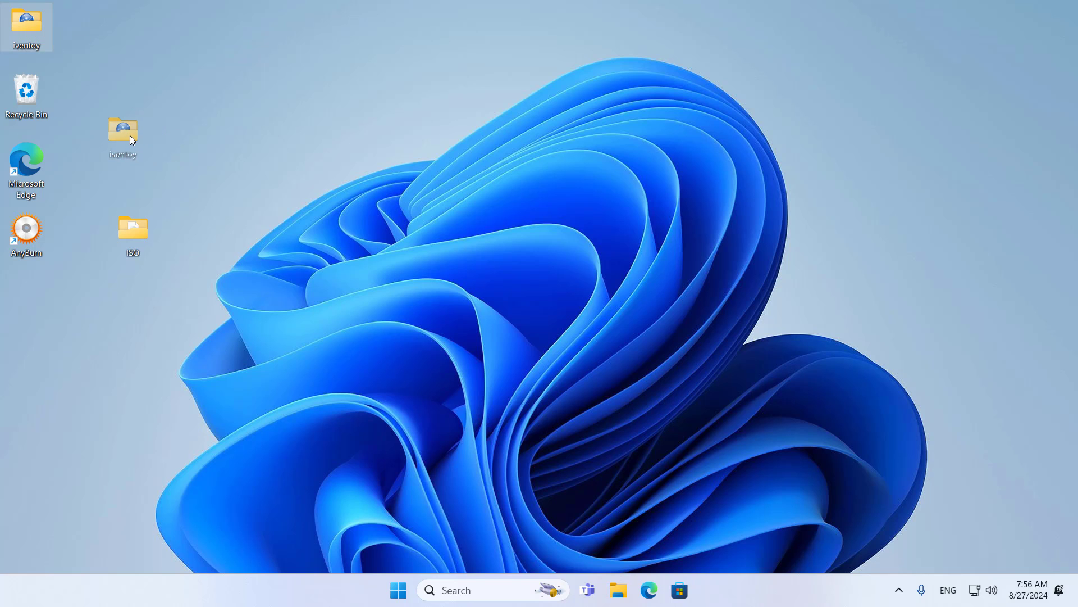
Look through the desktop iventoy folder and confirm its iso subfolder is empty.
drag(131, 137, 161, 151)
double_click(143, 159)
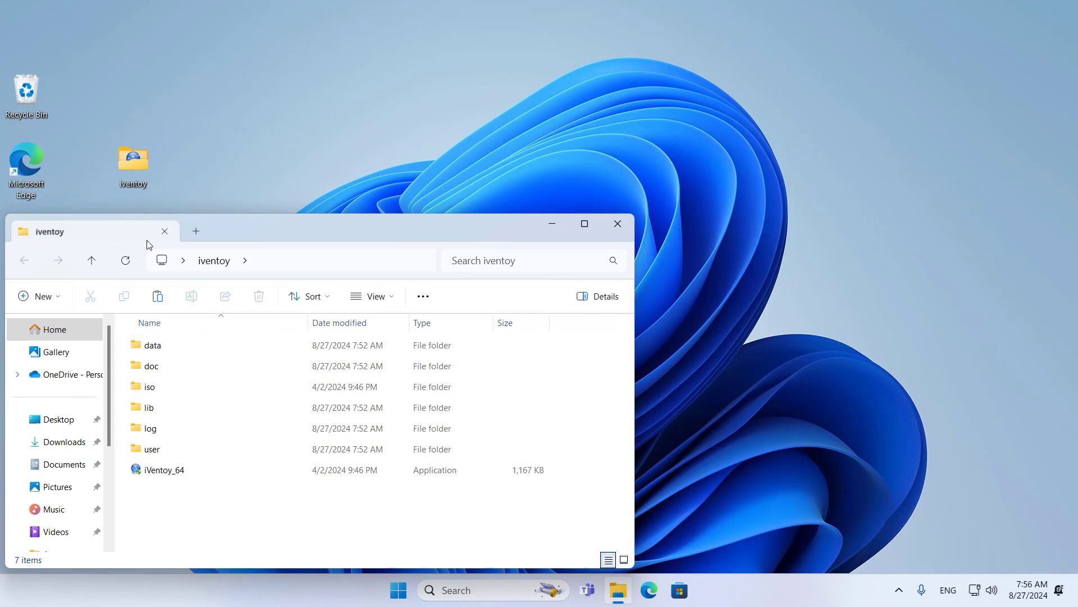
drag(139, 525, 243, 335)
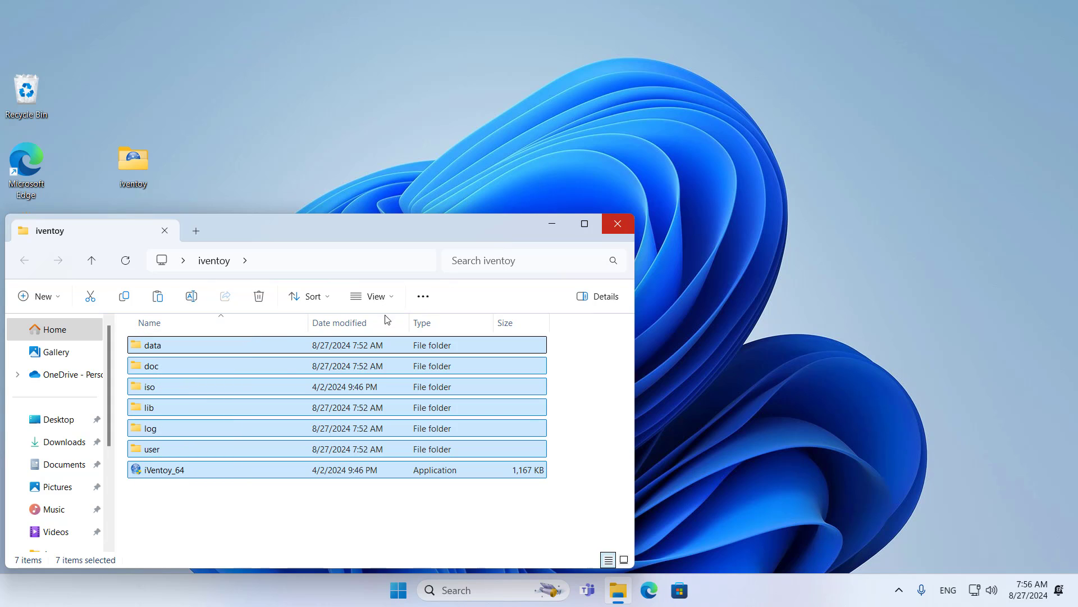
double_click(168, 387)
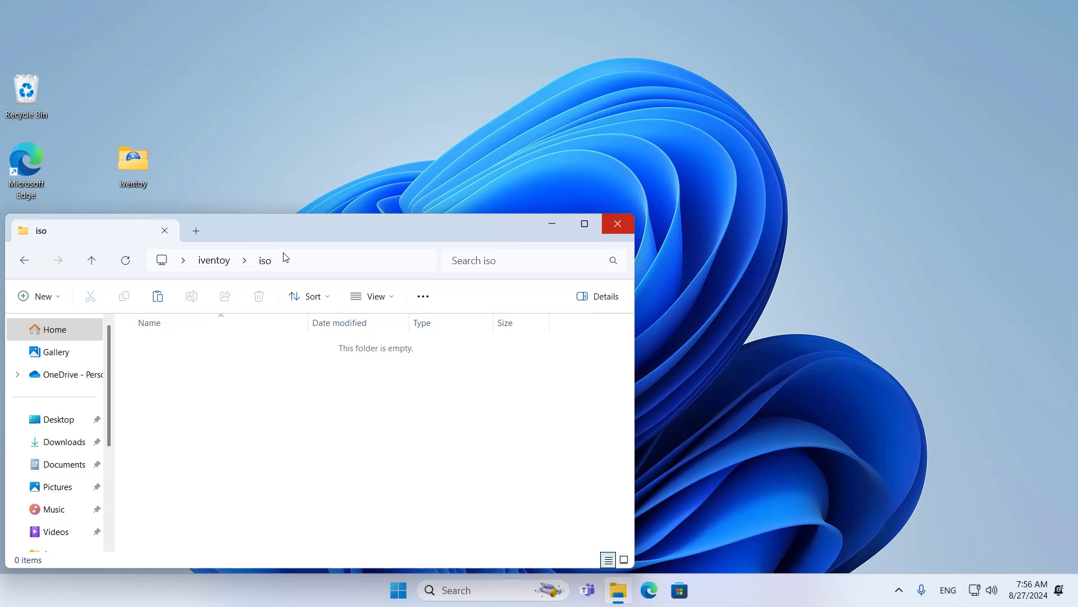
click(621, 225)
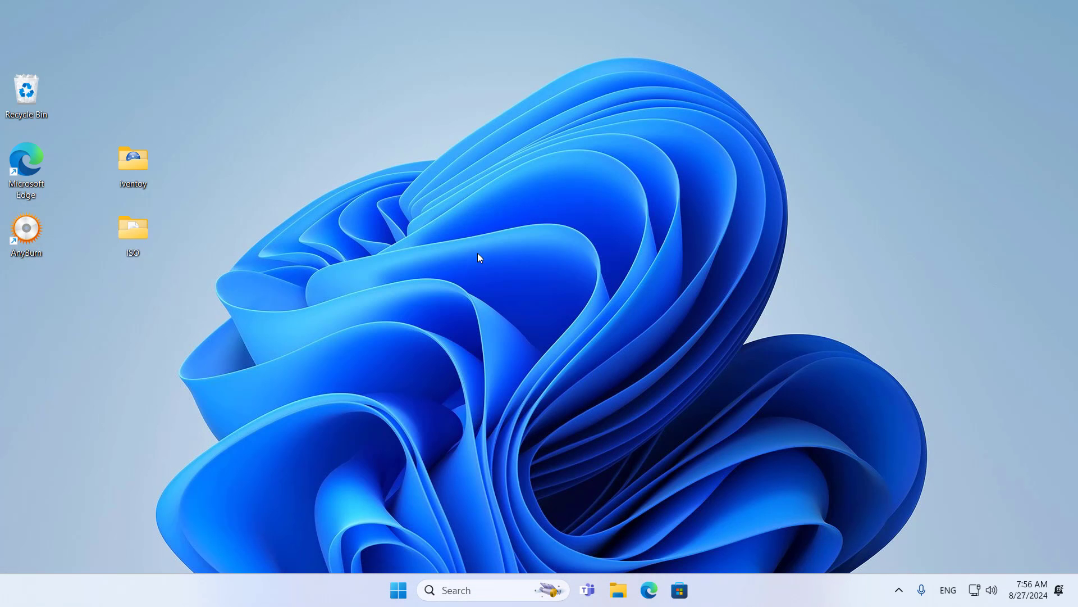
Mount Win11_23H2_English_x64 from the desktop ISO folder as DVD Drive (D:).
double_click(145, 235)
drag(155, 414, 215, 336)
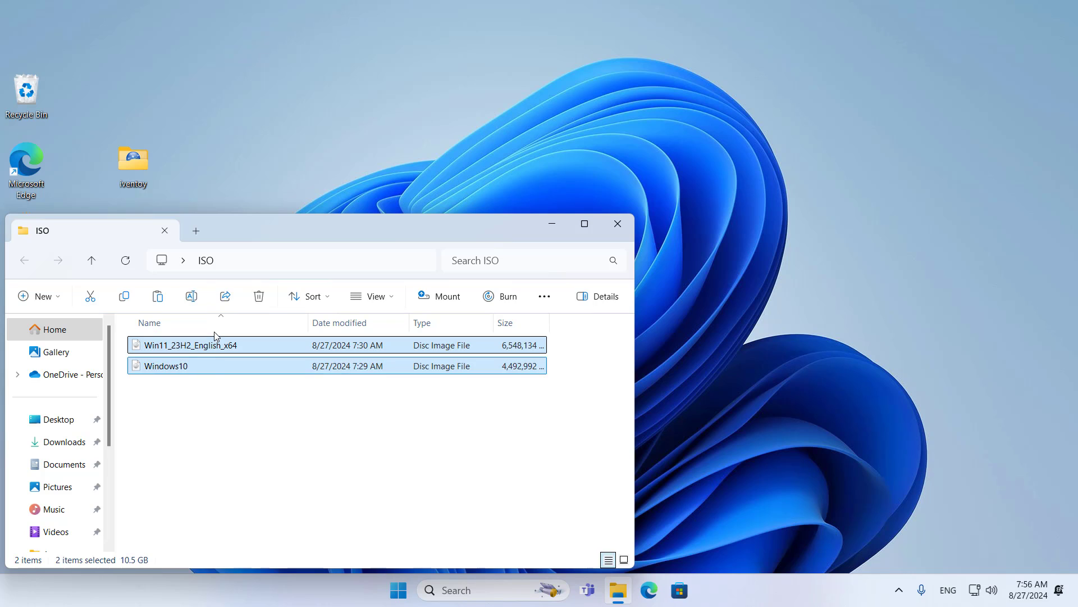
click(177, 367)
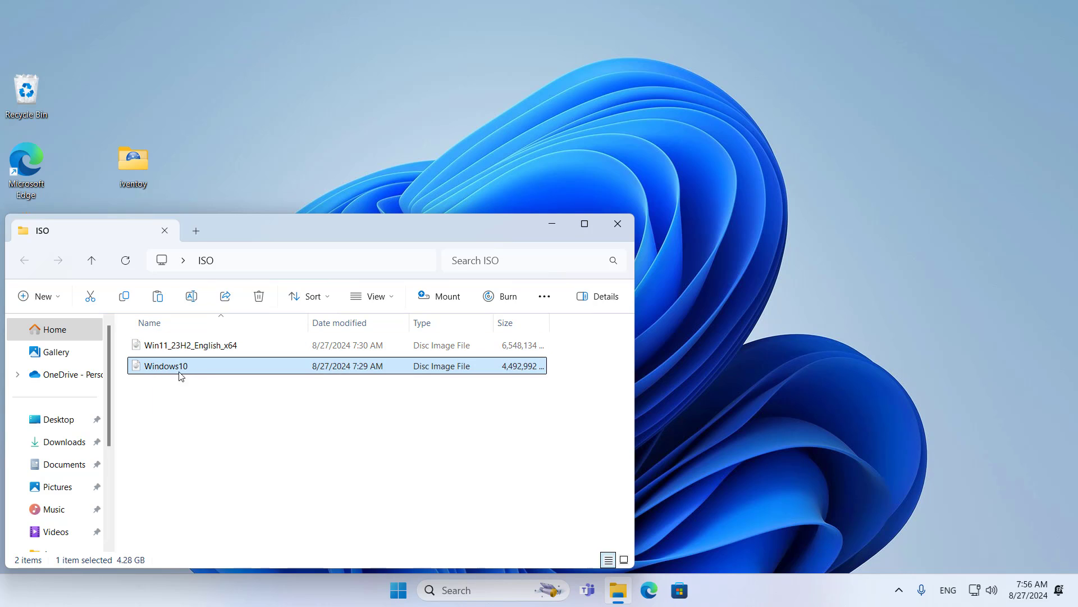
click(168, 346)
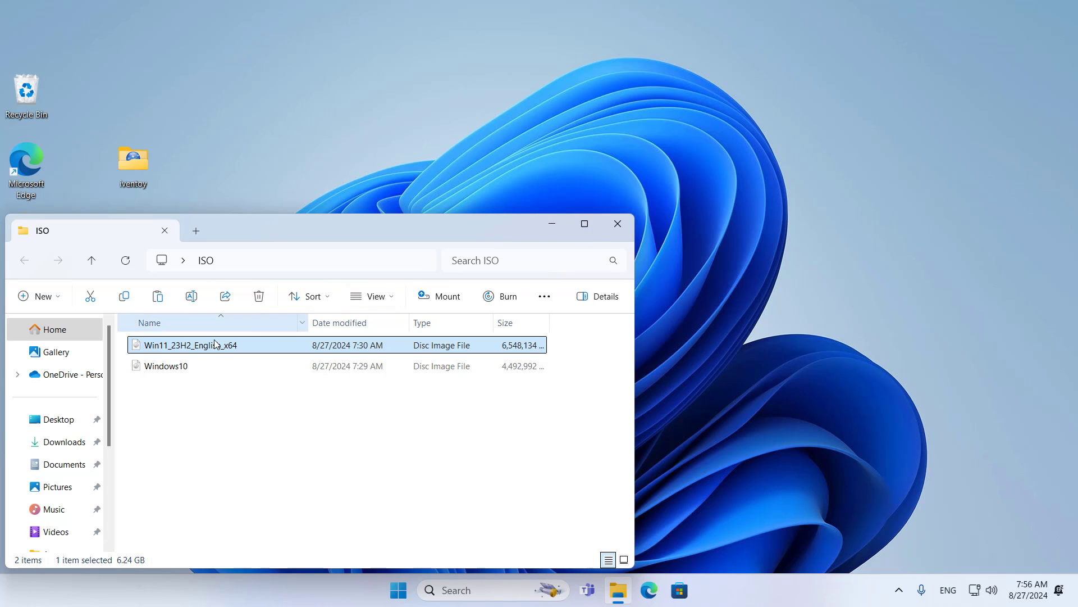
right_click(197, 350)
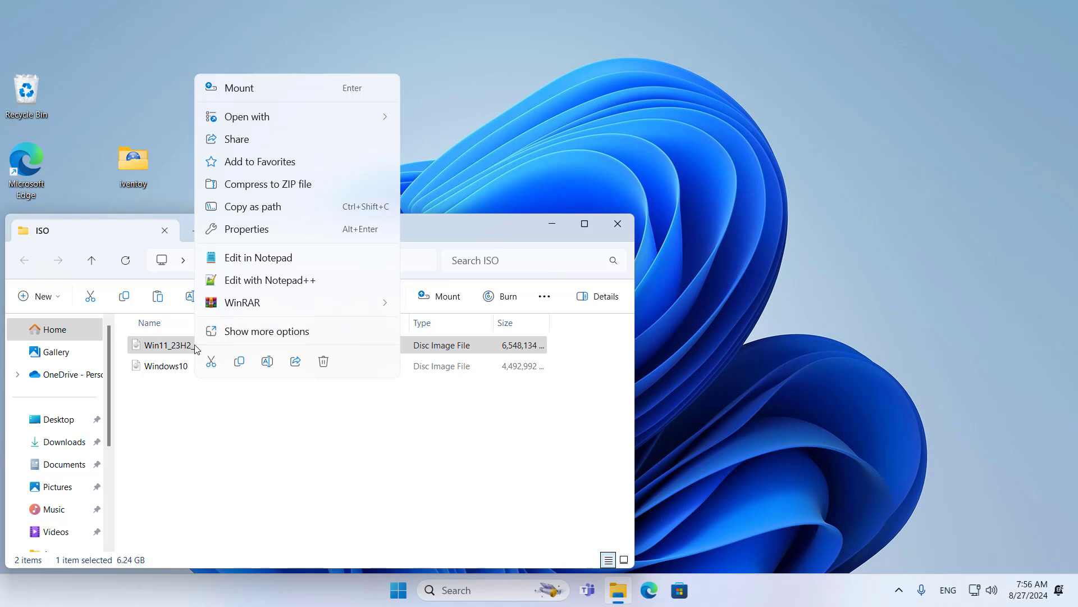
click(276, 93)
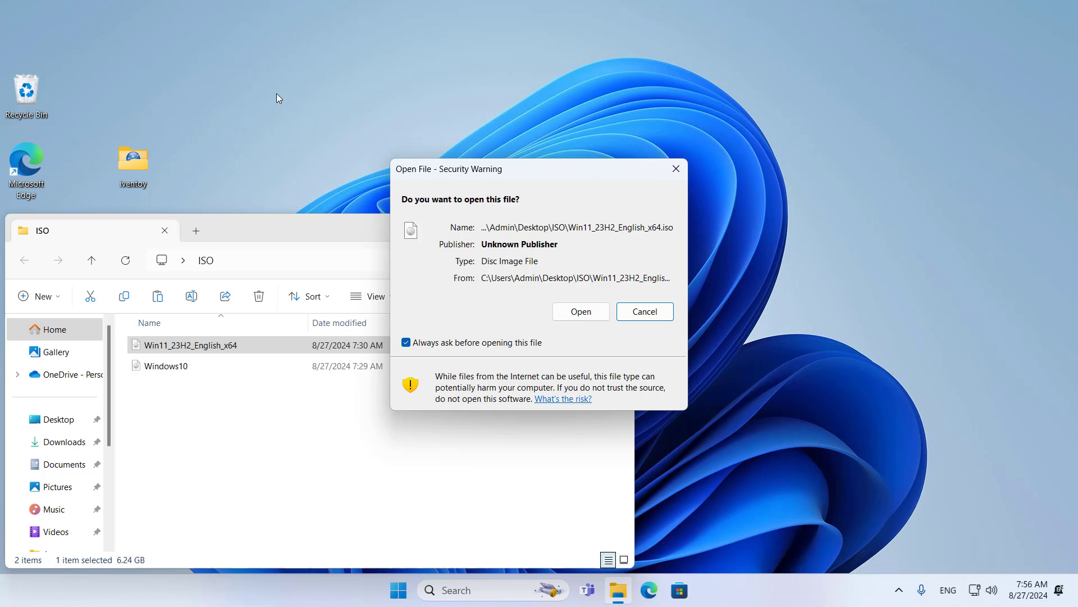
click(583, 314)
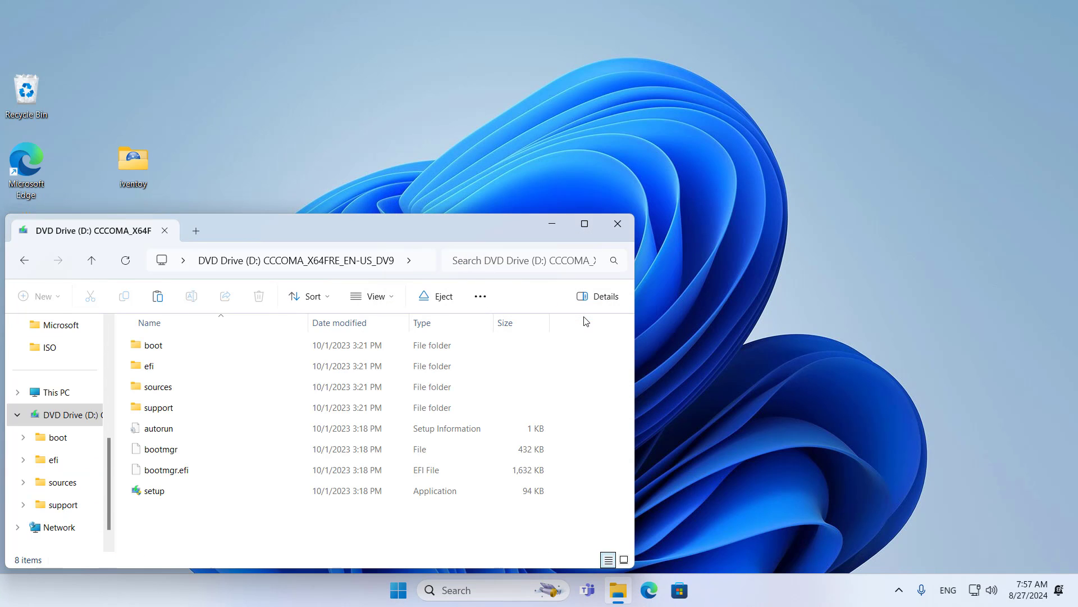
Copy the 5.51 GB install.wim from the image's sources folder to the desktop, then close Explorer.
drag(377, 225, 606, 116)
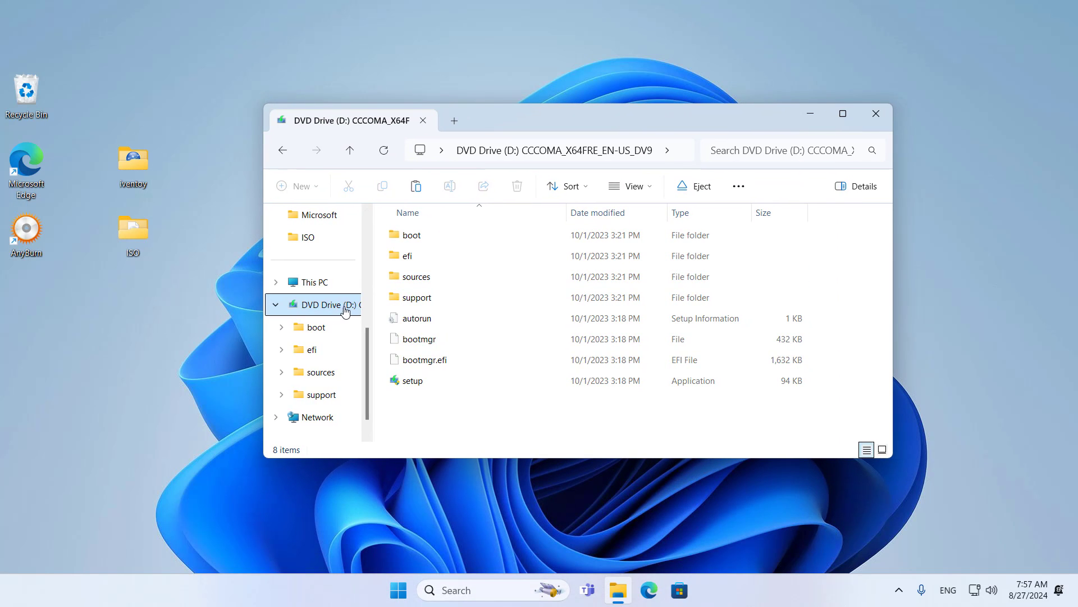
double_click(416, 283)
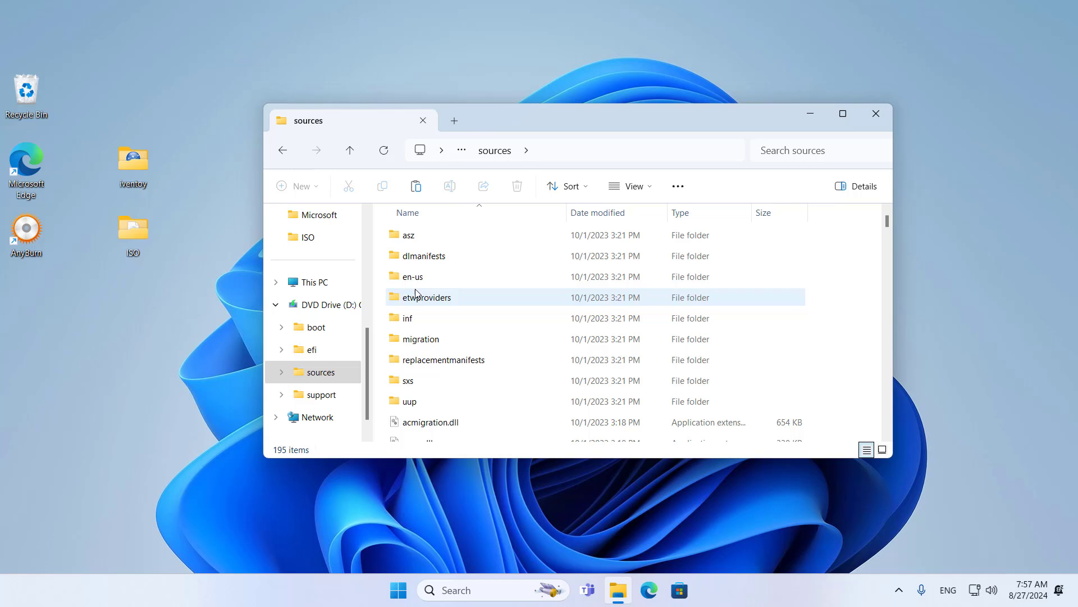
click(417, 297)
key(Down)
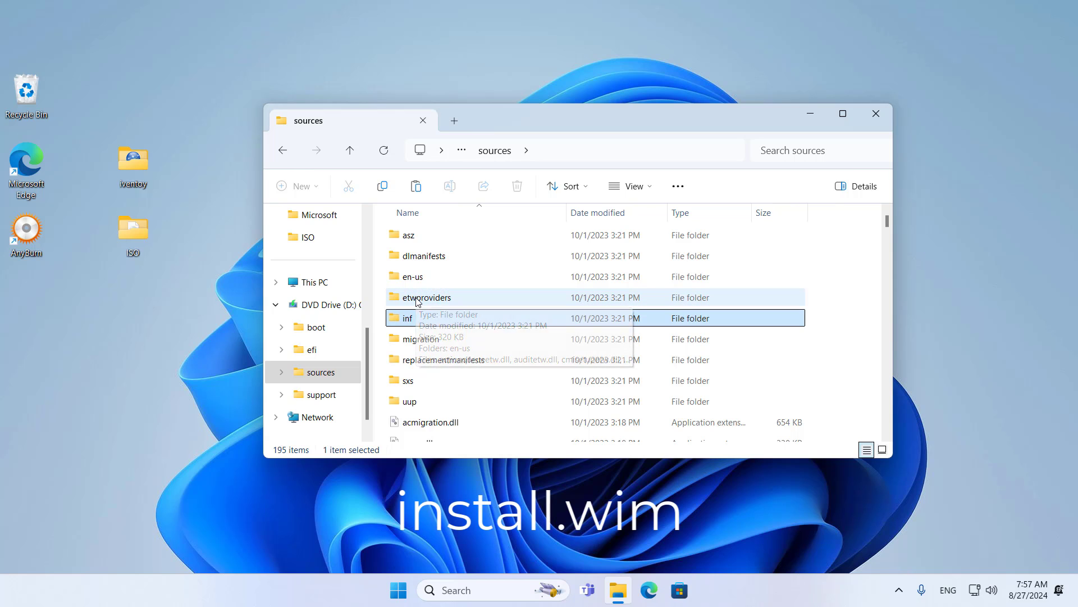
key(i)
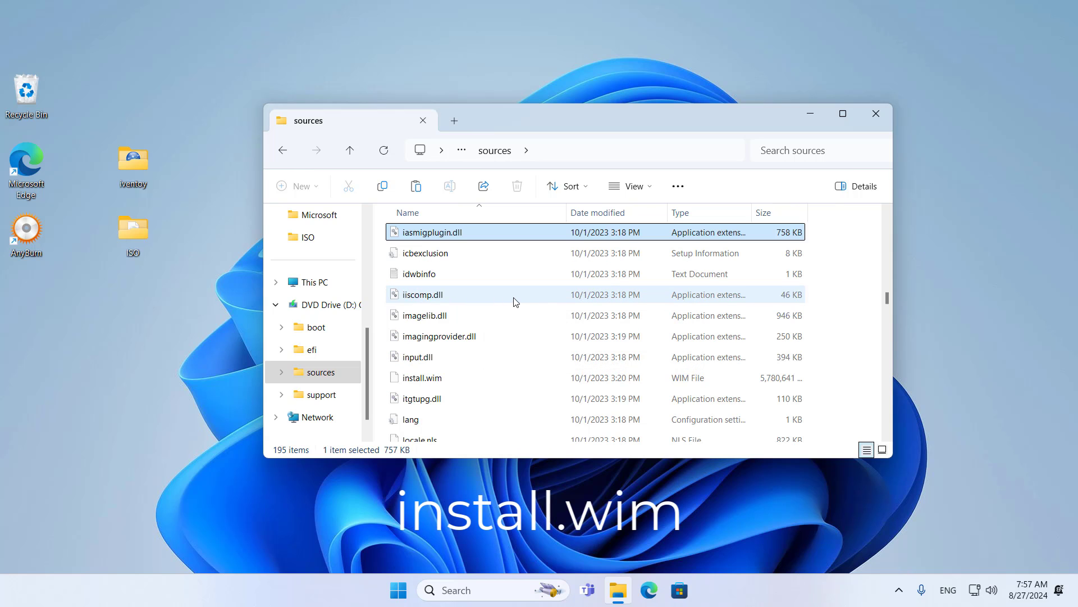
key(Down)
key(Down)
key(Down)
key(Down)
key(Down)
key(Down)
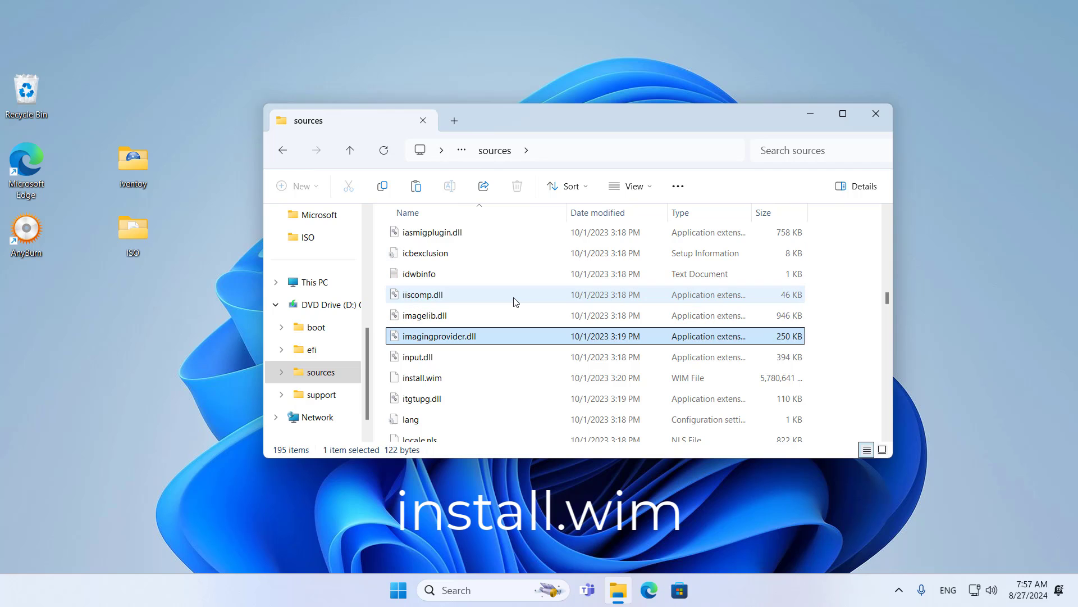
click(394, 383)
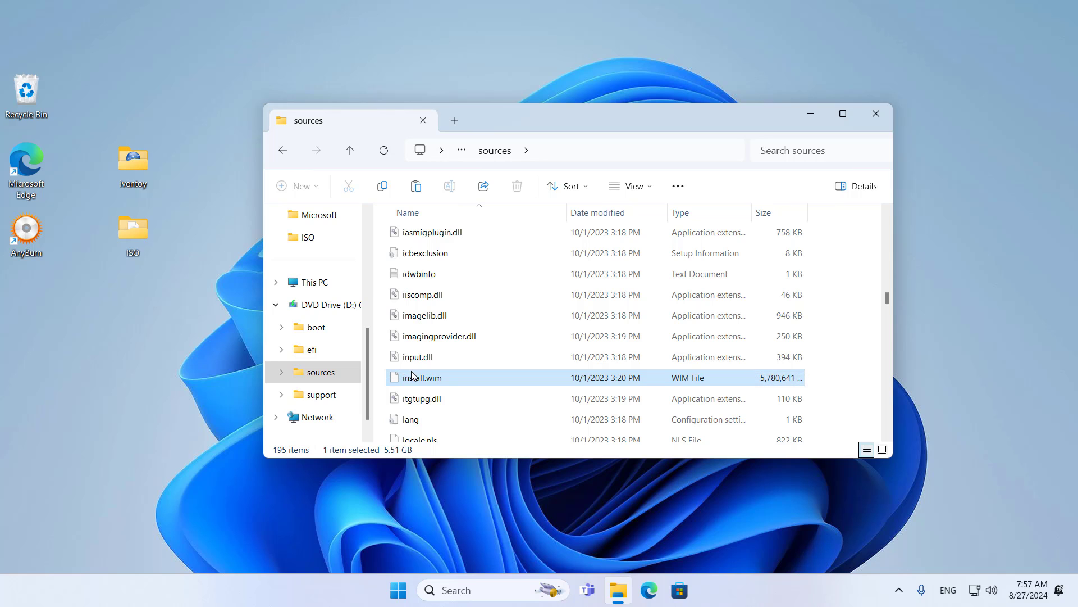
drag(413, 381, 55, 363)
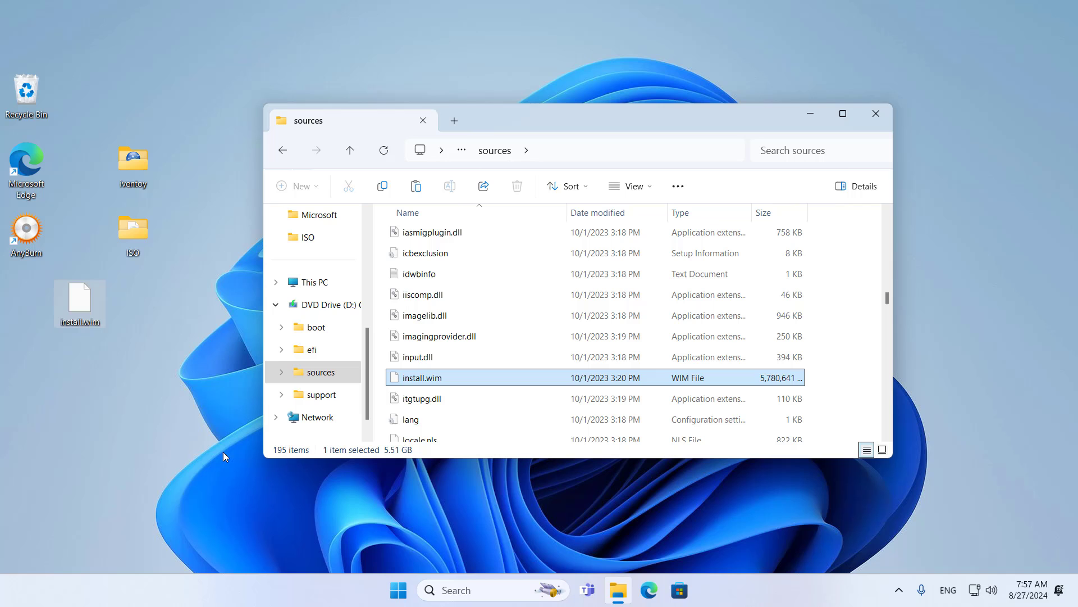
click(886, 113)
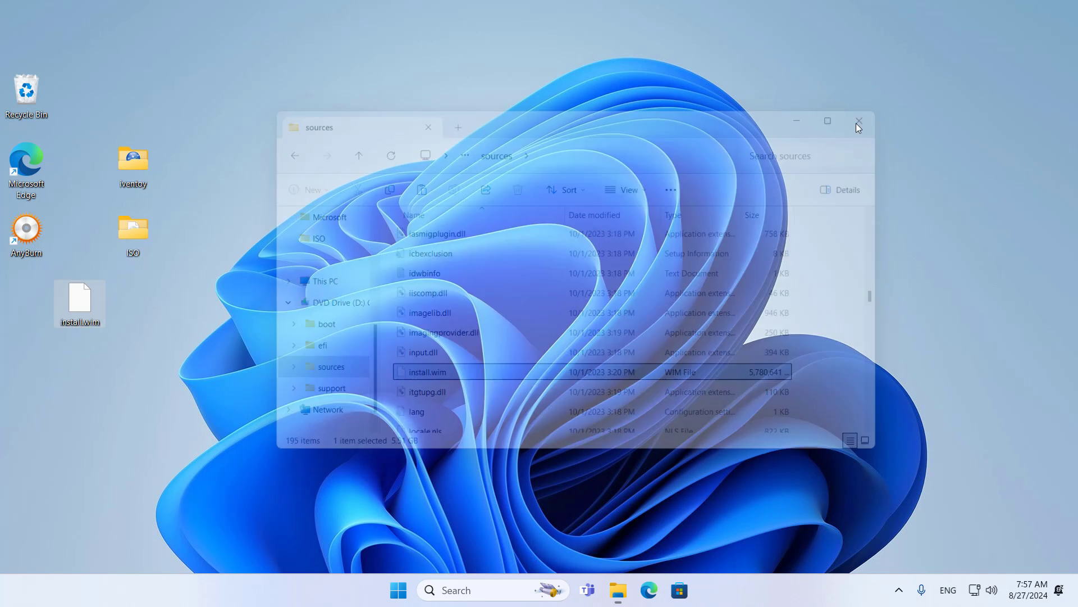
Launch AnyBurn and start the Edit image file task.
drag(140, 281, 42, 366)
click(171, 311)
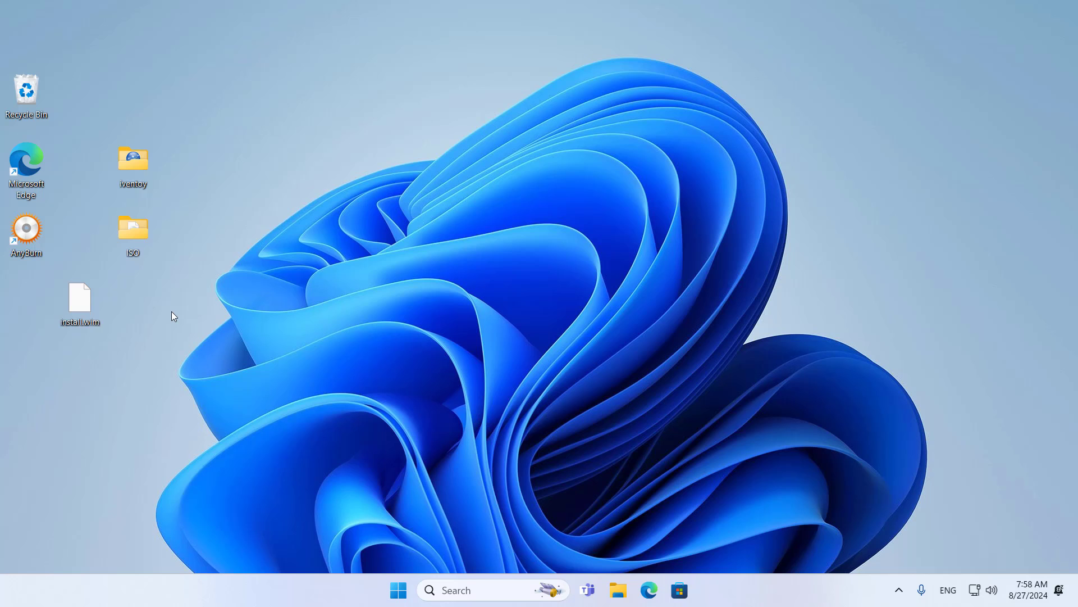
double_click(37, 246)
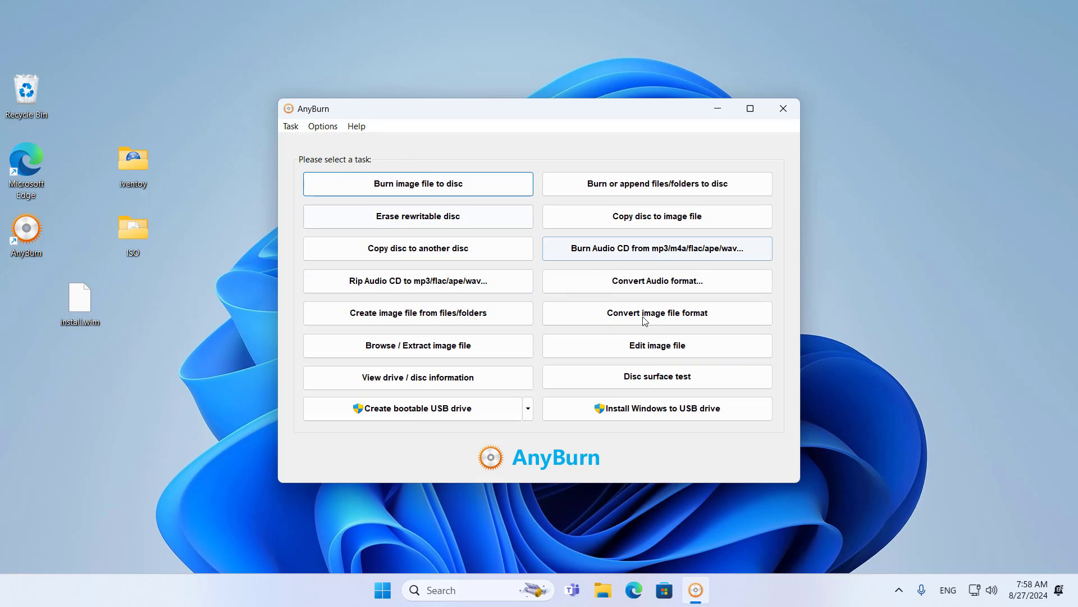
click(662, 348)
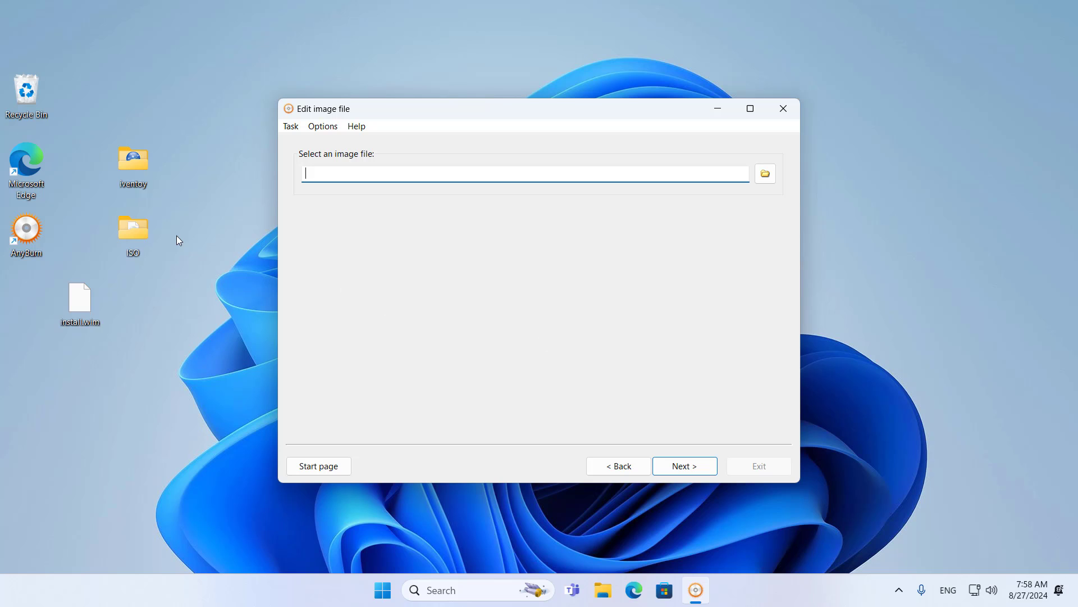
Select Windows10.iso from Desktop\ISO as the image to edit.
double_click(115, 235)
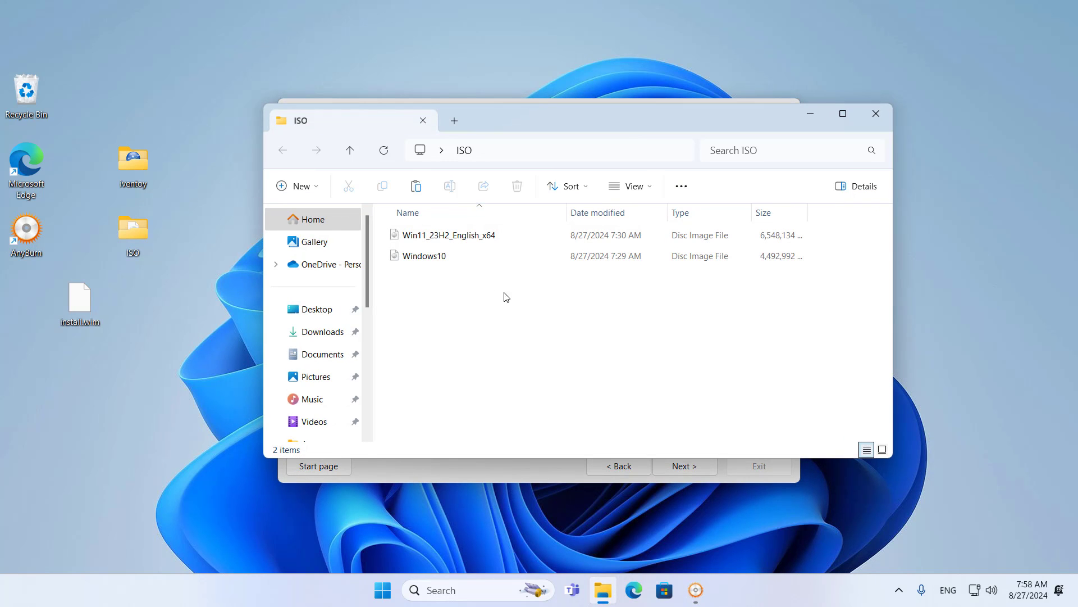
click(441, 257)
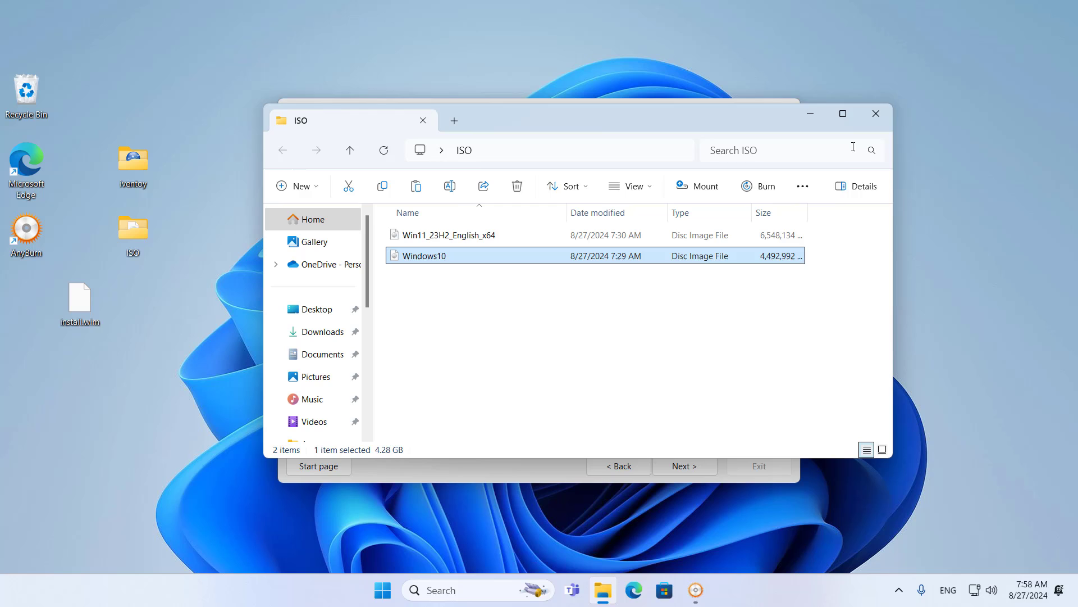
click(815, 119)
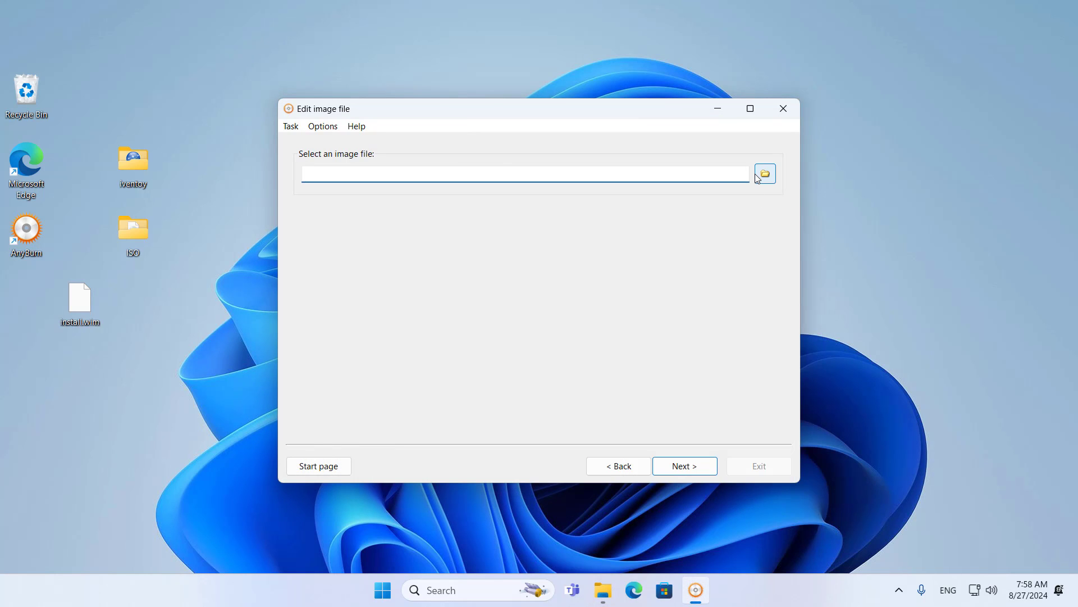
click(765, 174)
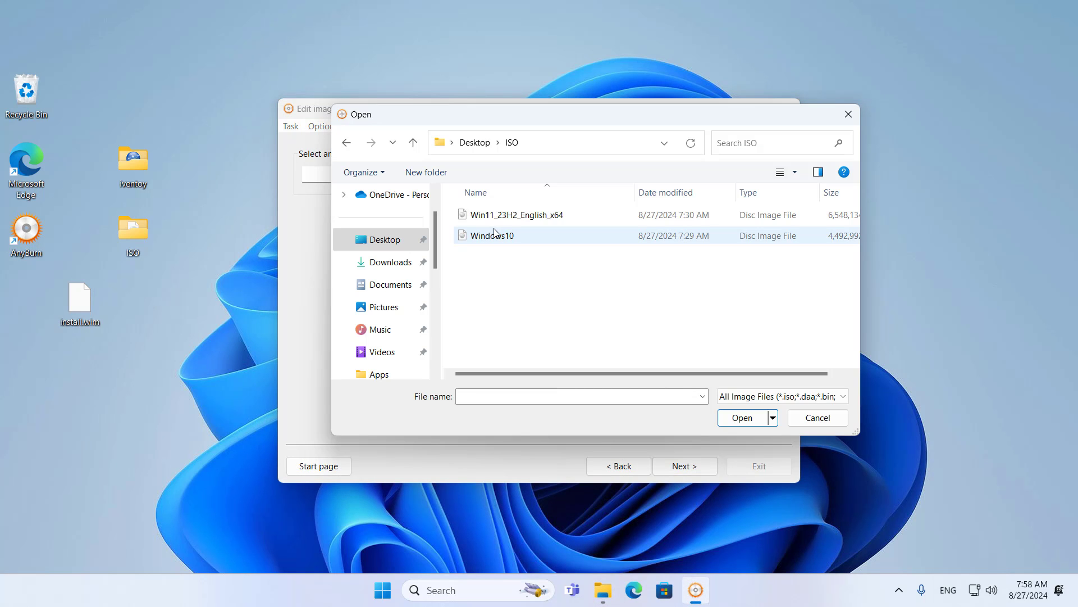
click(495, 234)
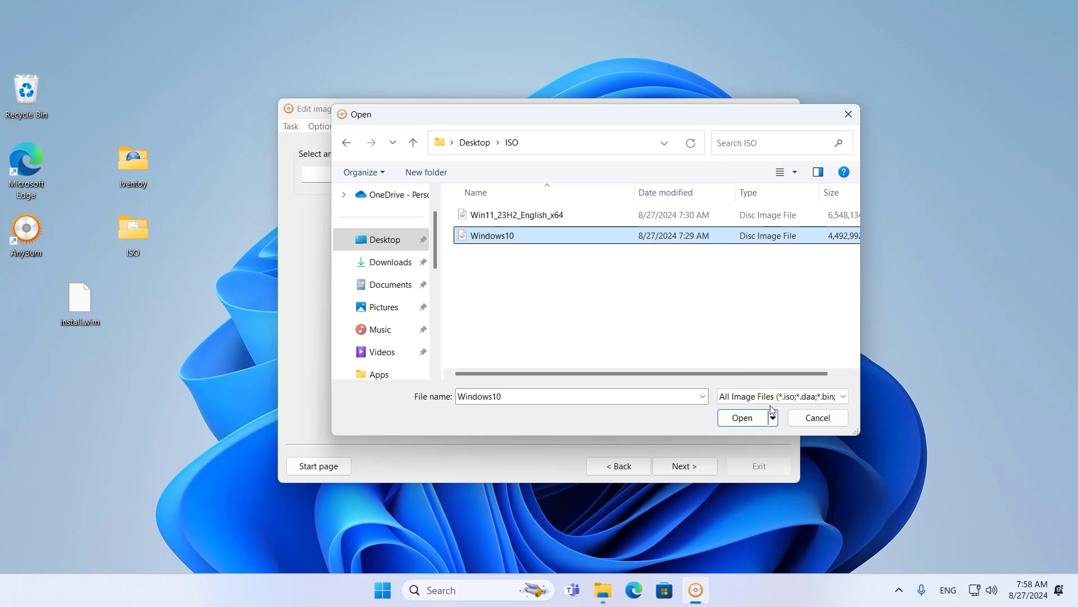
click(754, 422)
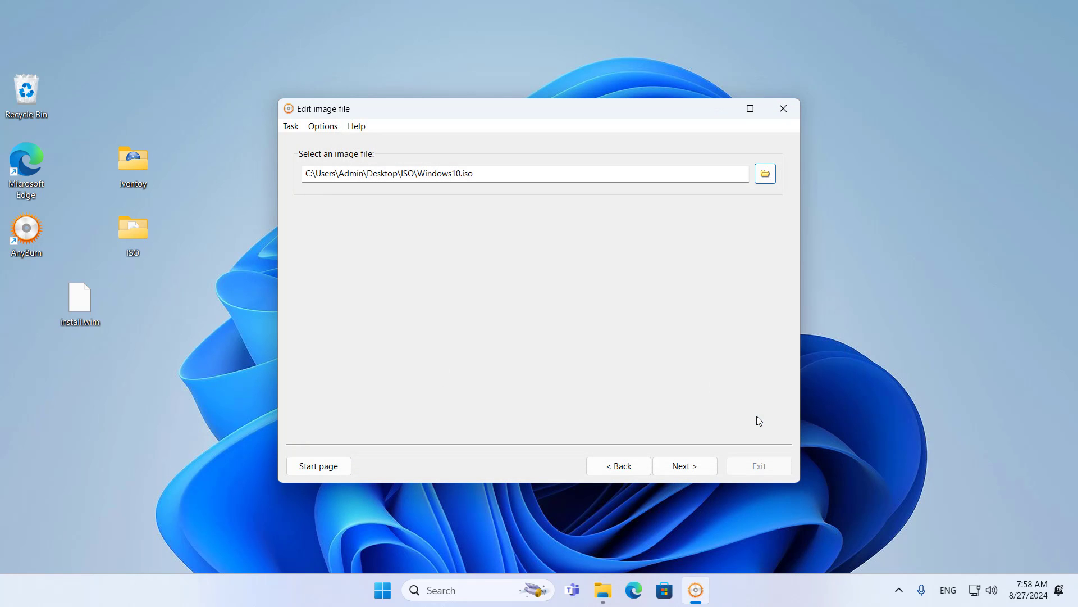
drag(489, 178, 414, 175)
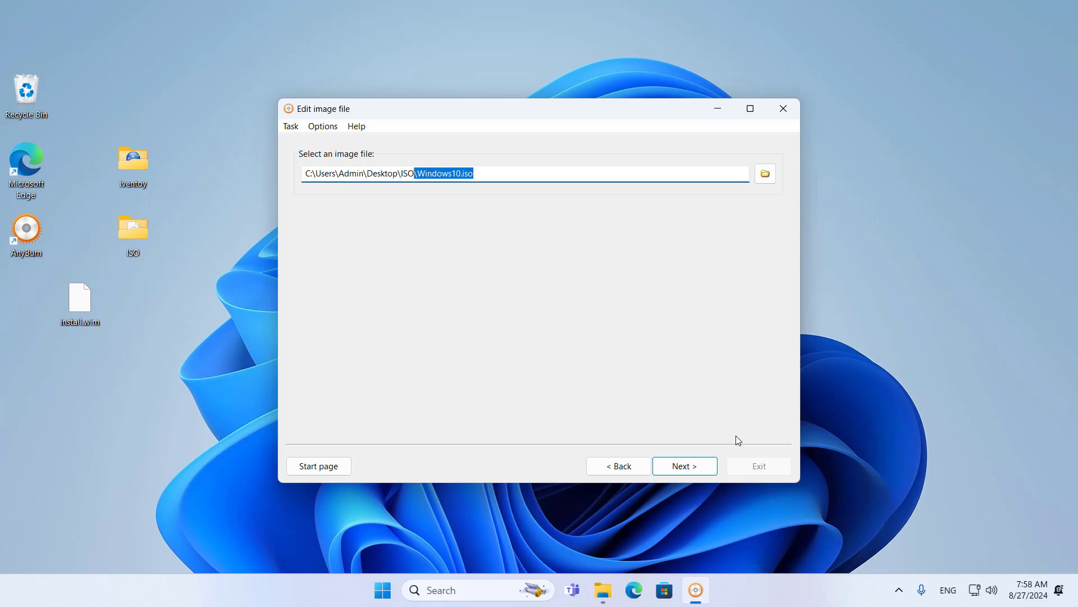
Delete install.esd from the image's sources folder, dropping used space to 660 MB.
click(687, 472)
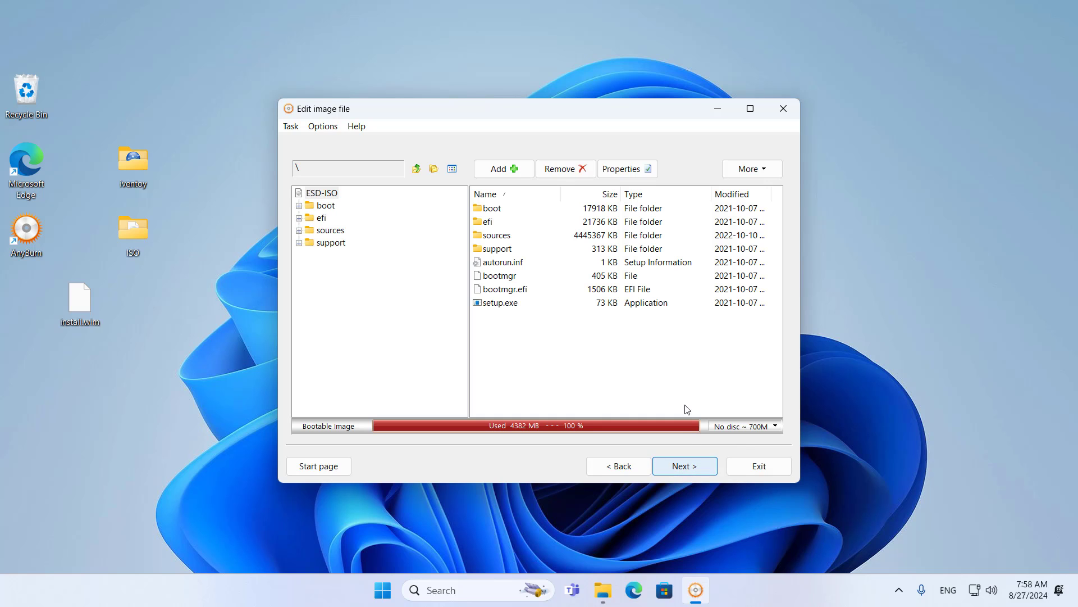
click(503, 236)
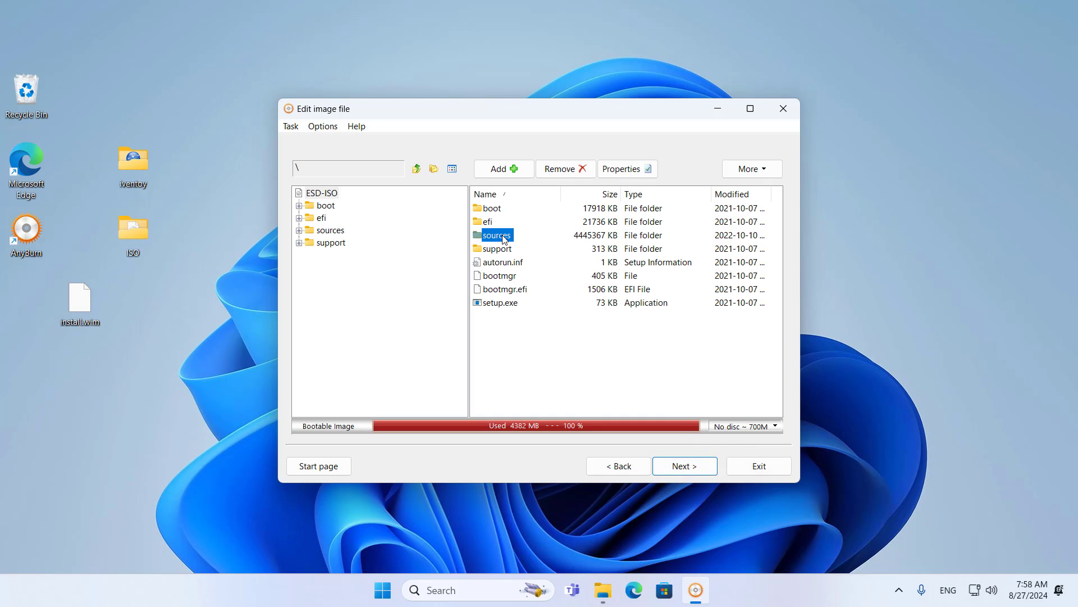
double_click(508, 236)
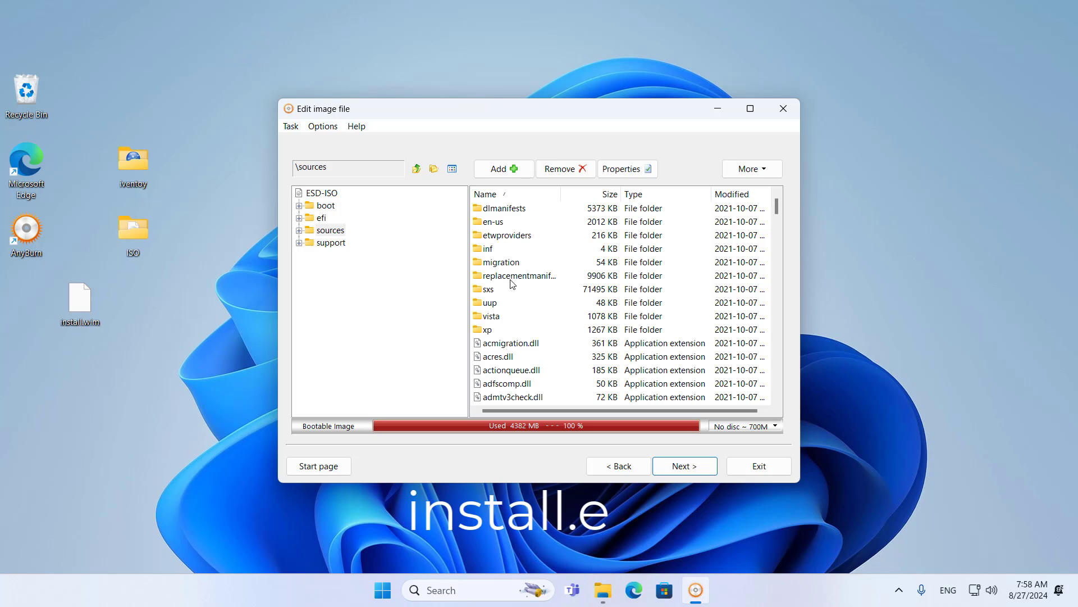
click(511, 279)
key(i)
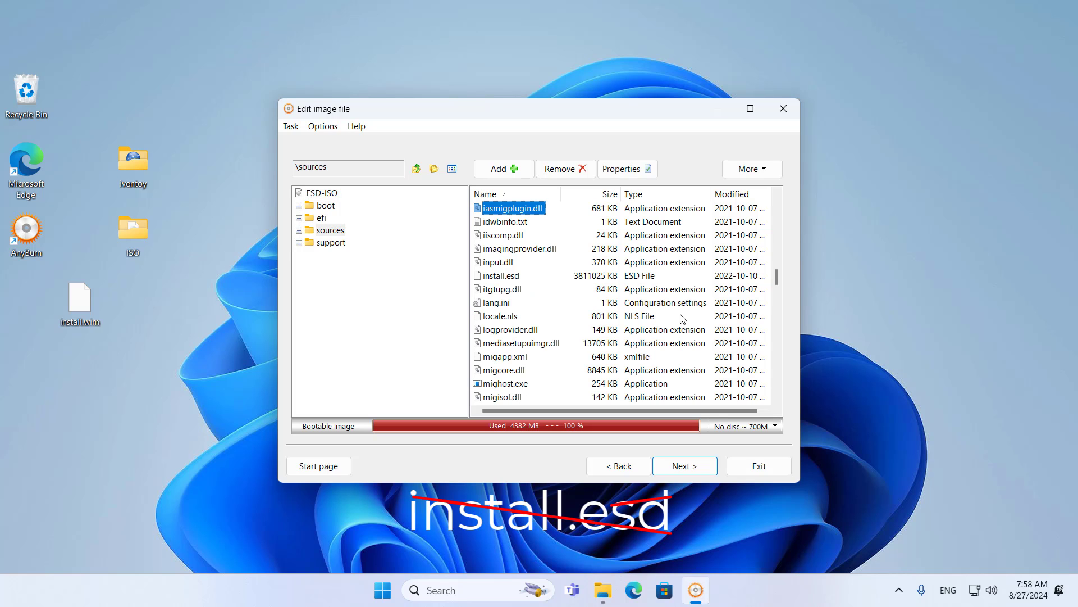
click(502, 276)
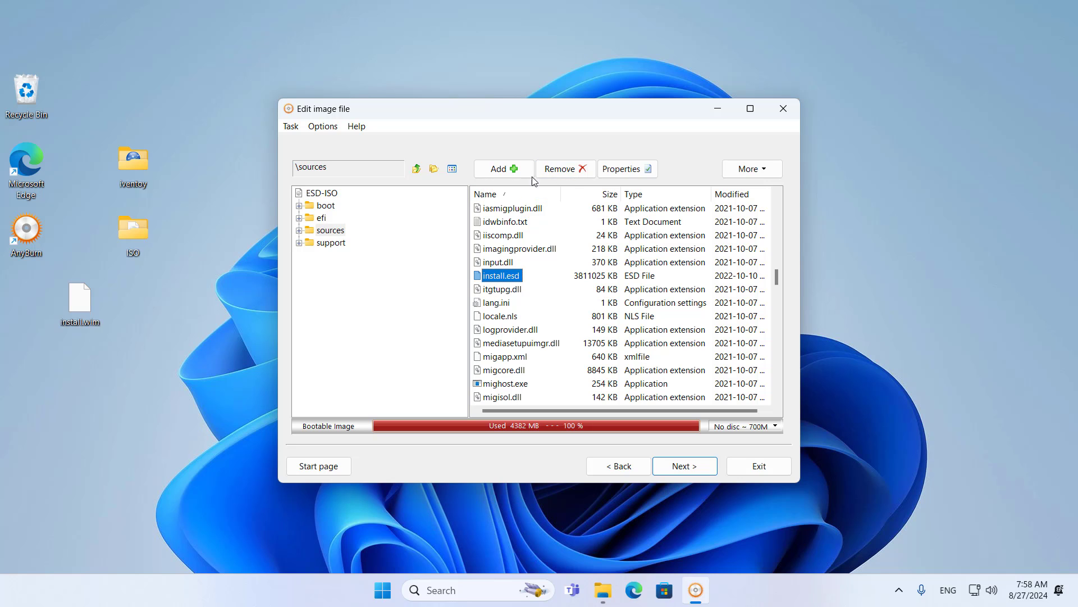
click(583, 173)
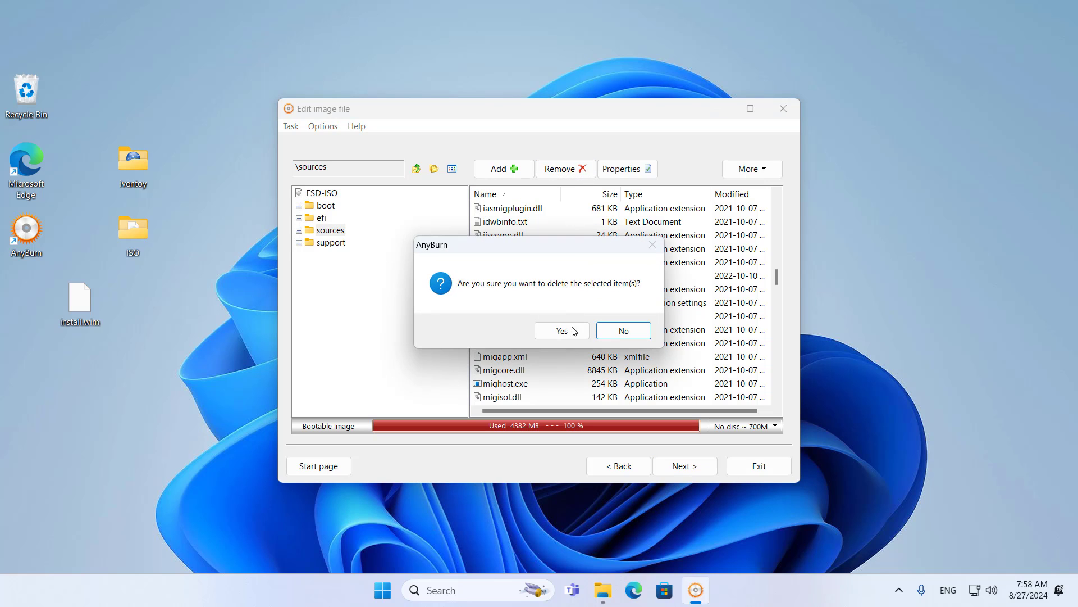
click(563, 331)
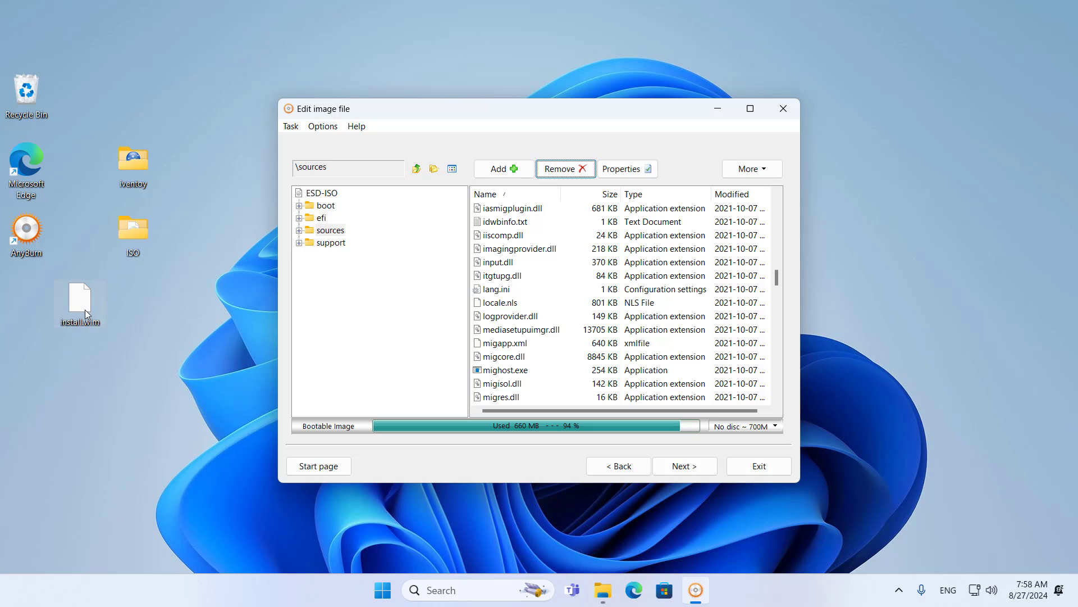
click(91, 293)
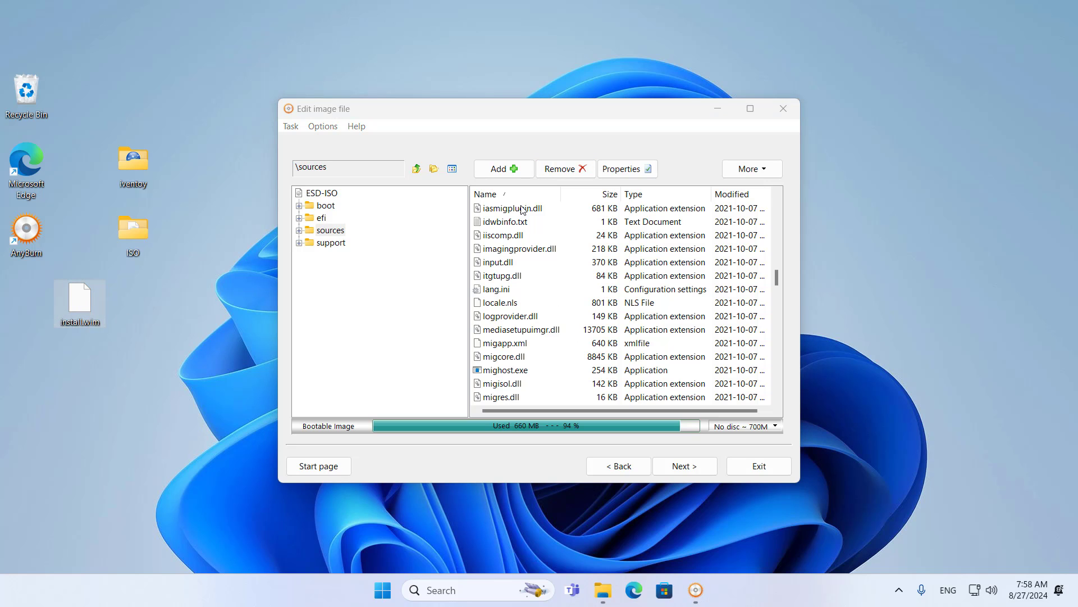
Add install.wim from the Desktop into the sources folder, bringing used space to 6305 MB.
click(513, 169)
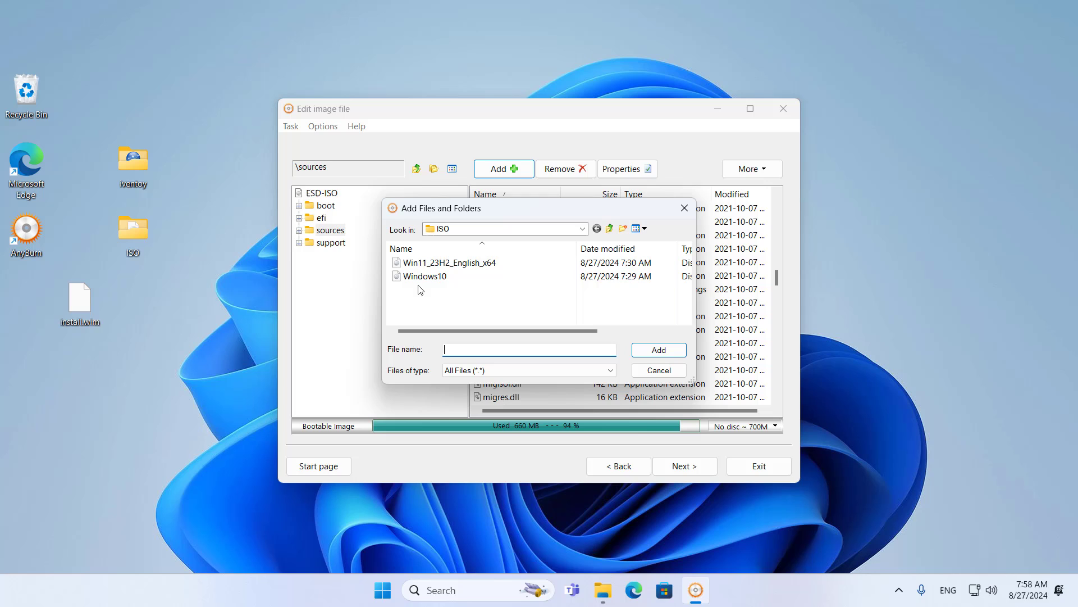
key(BackSpace)
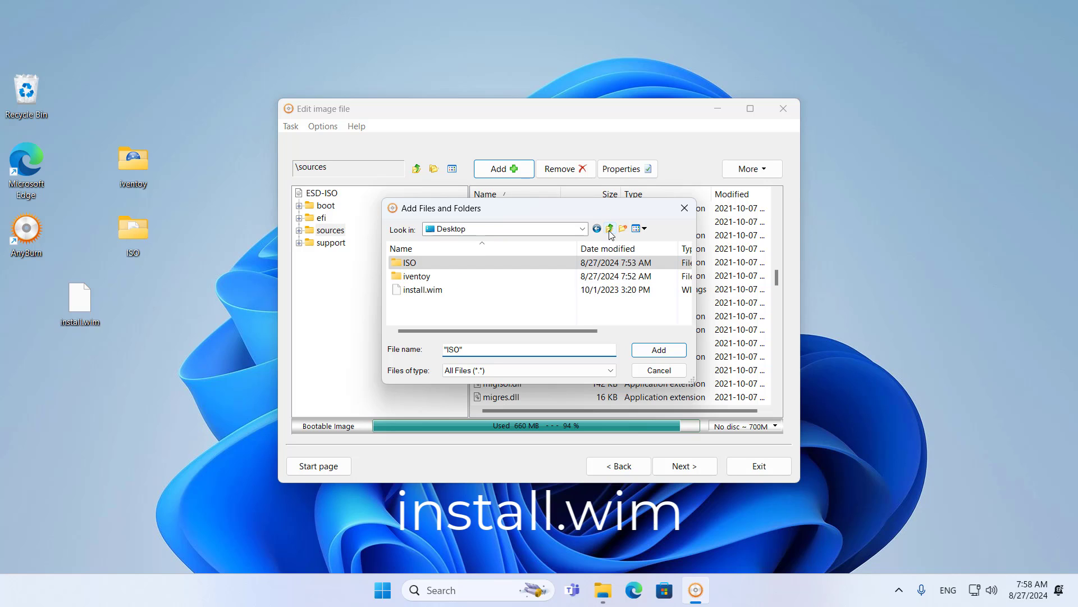
click(418, 293)
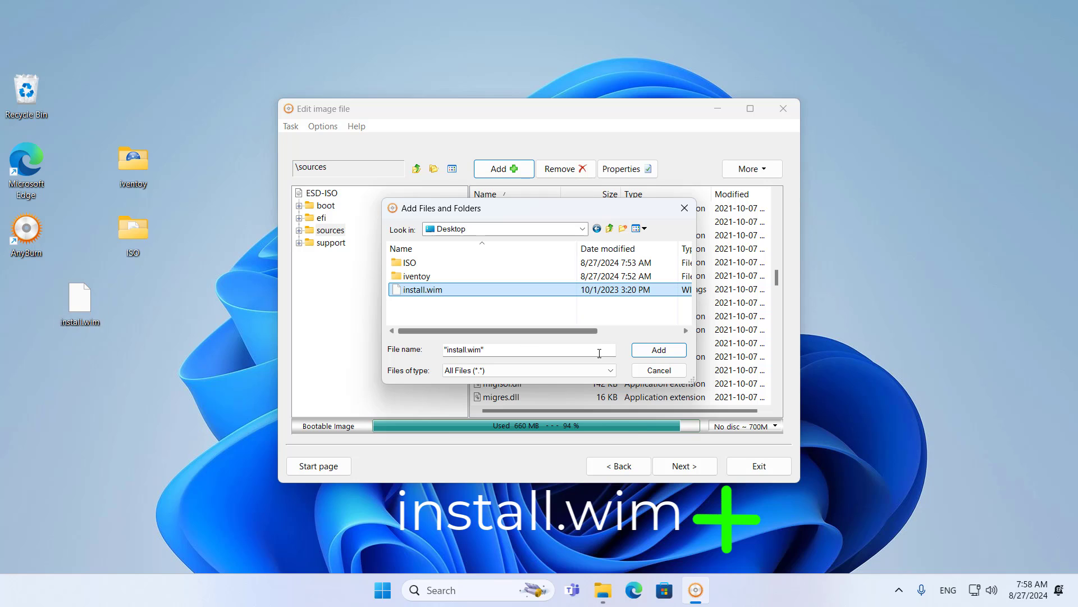
click(672, 352)
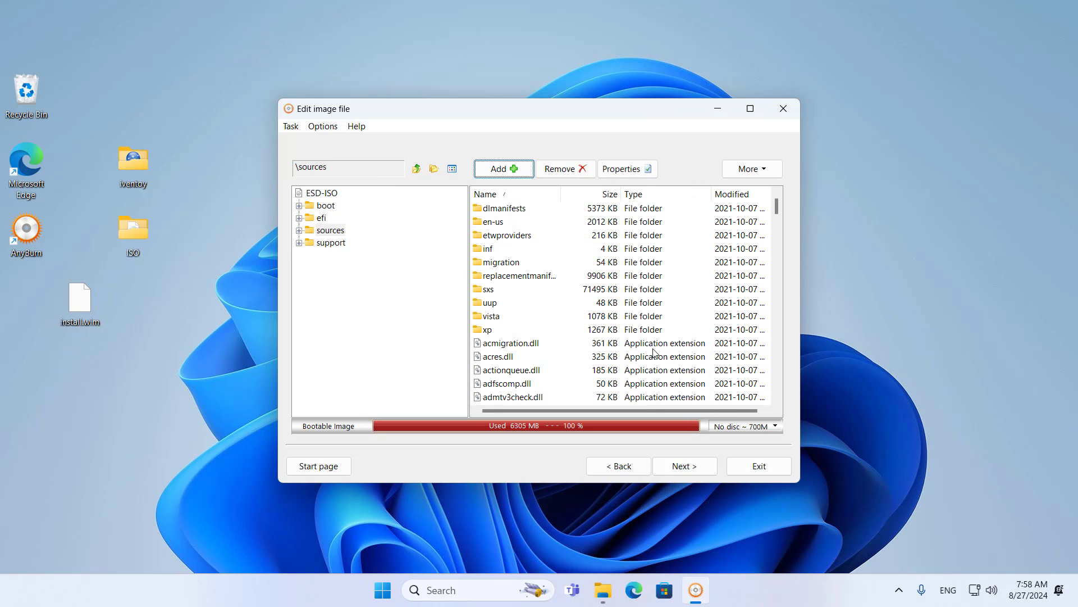
Rename the output to Windows11.iso, create it, and exit AnyBurn after it succeeds.
click(693, 470)
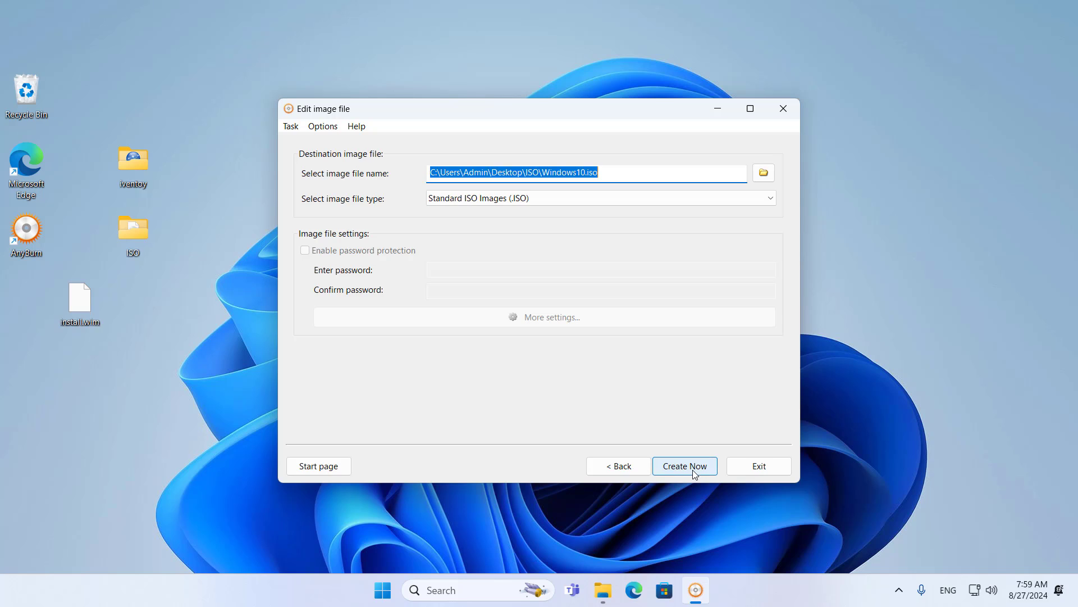
click(586, 172)
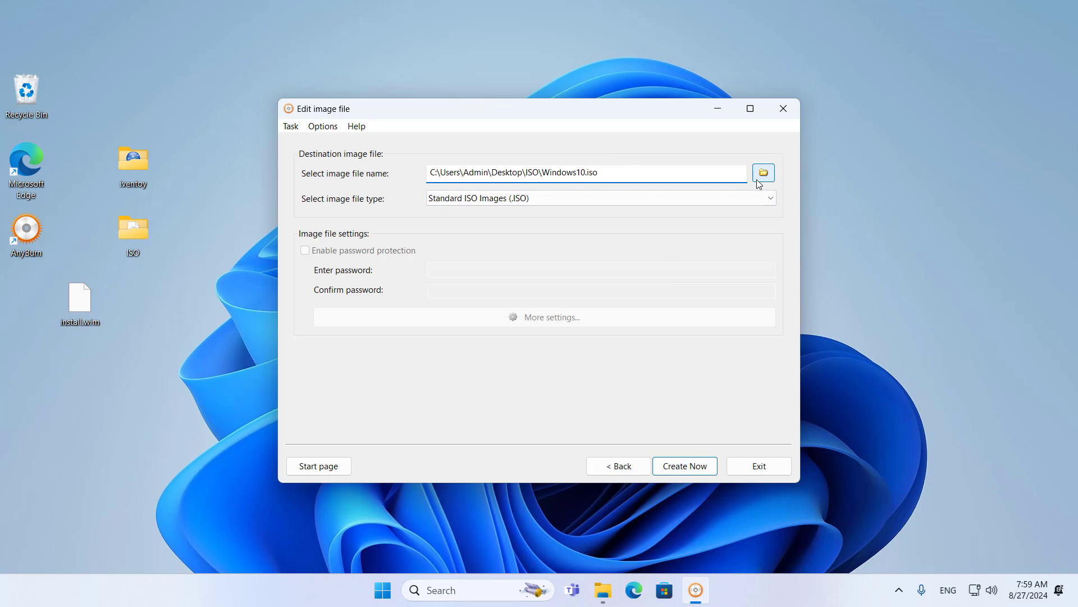
key(BackSpace)
text(1)
drag(599, 172, 543, 176)
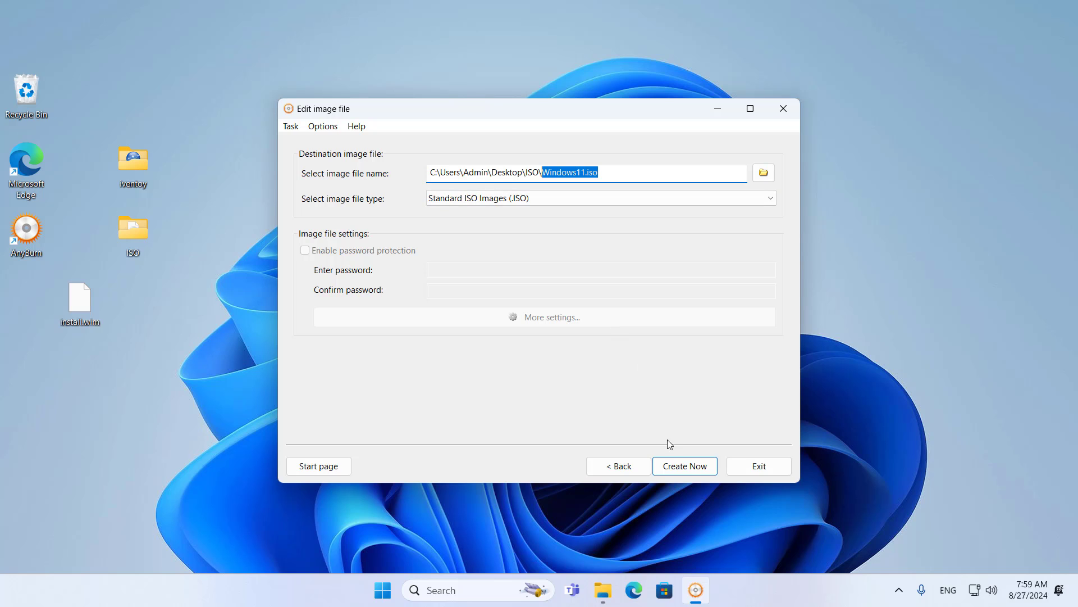
click(674, 465)
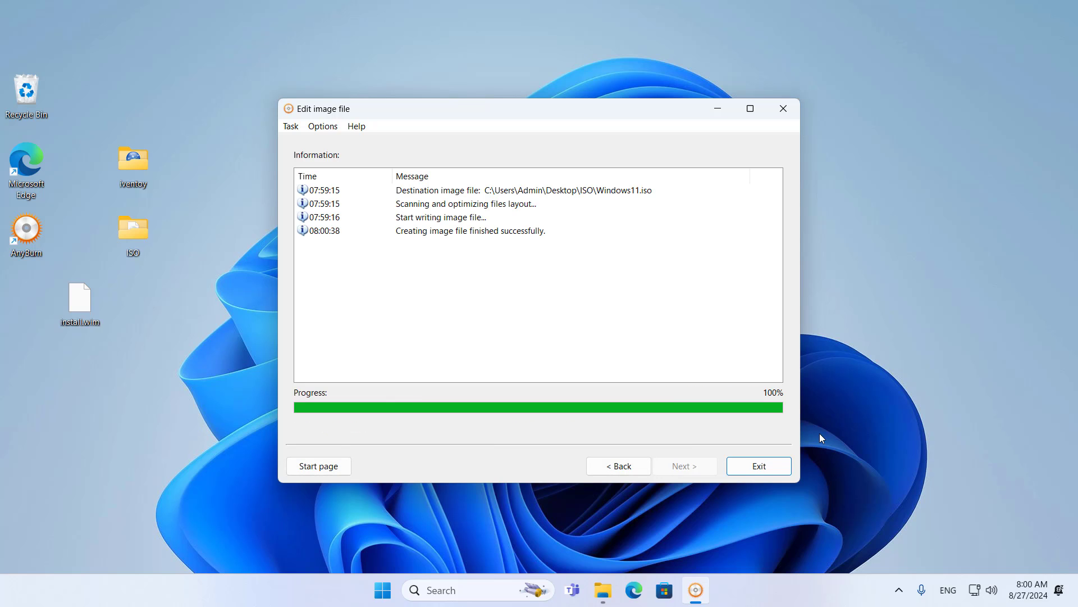
click(466, 234)
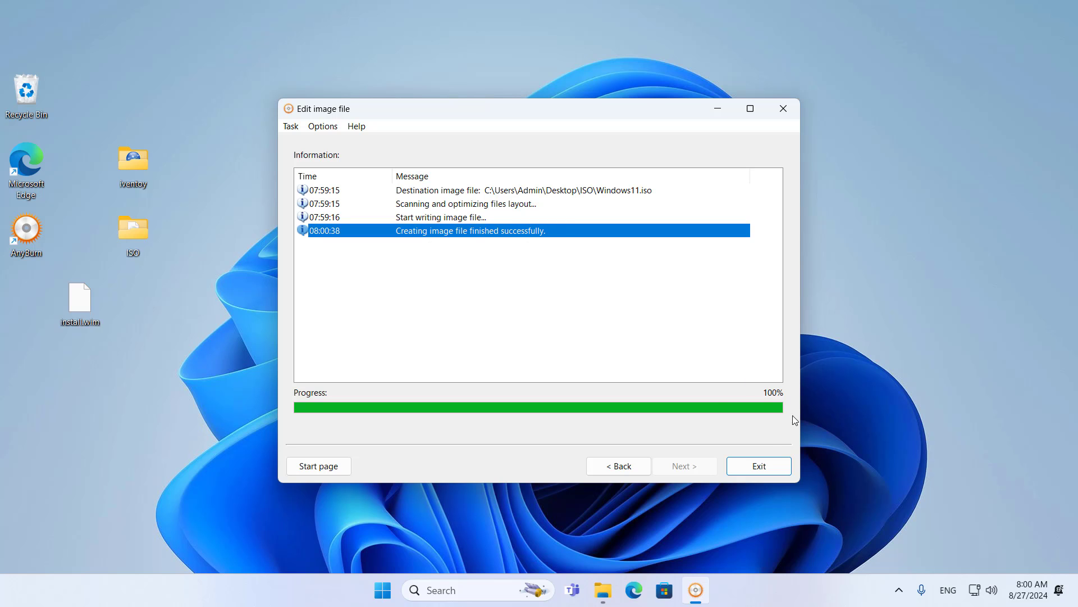
click(774, 467)
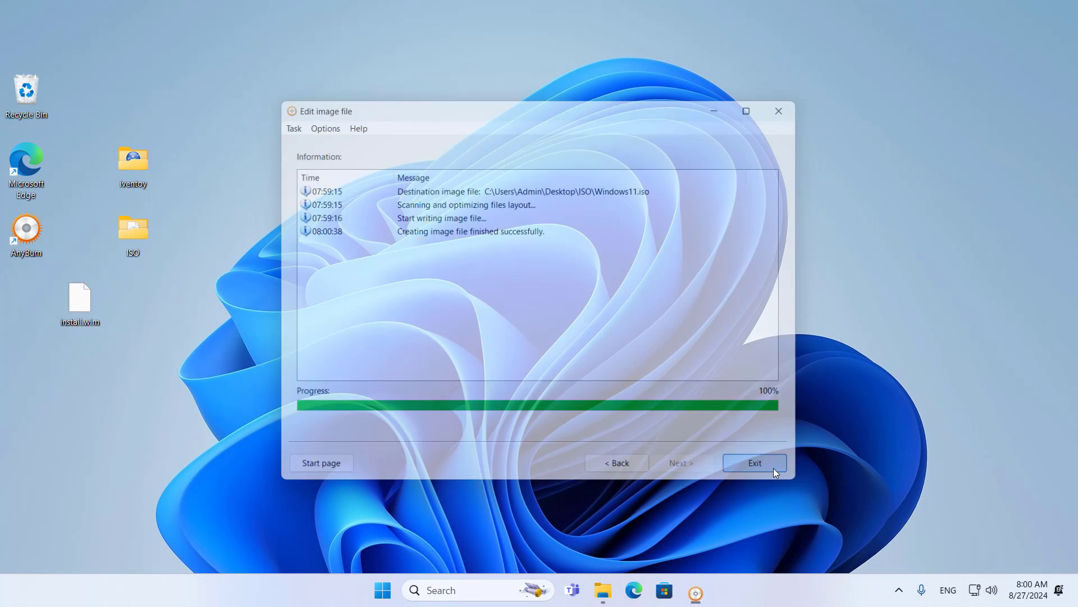
Confirm Windows11 appears in the ISO folder at 6.14 GB, then close the folder.
double_click(146, 231)
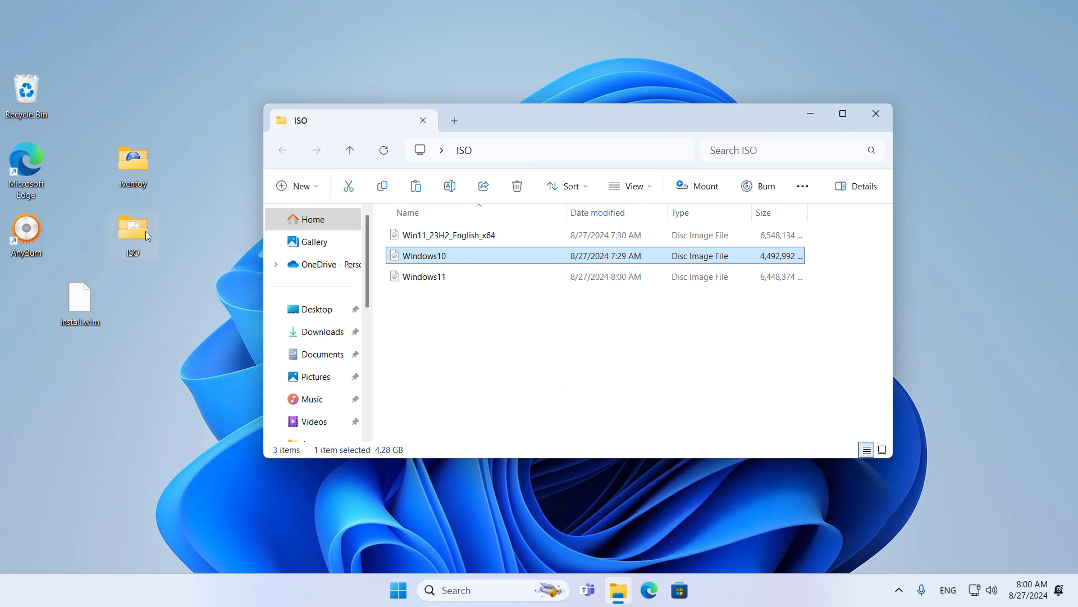
click(442, 287)
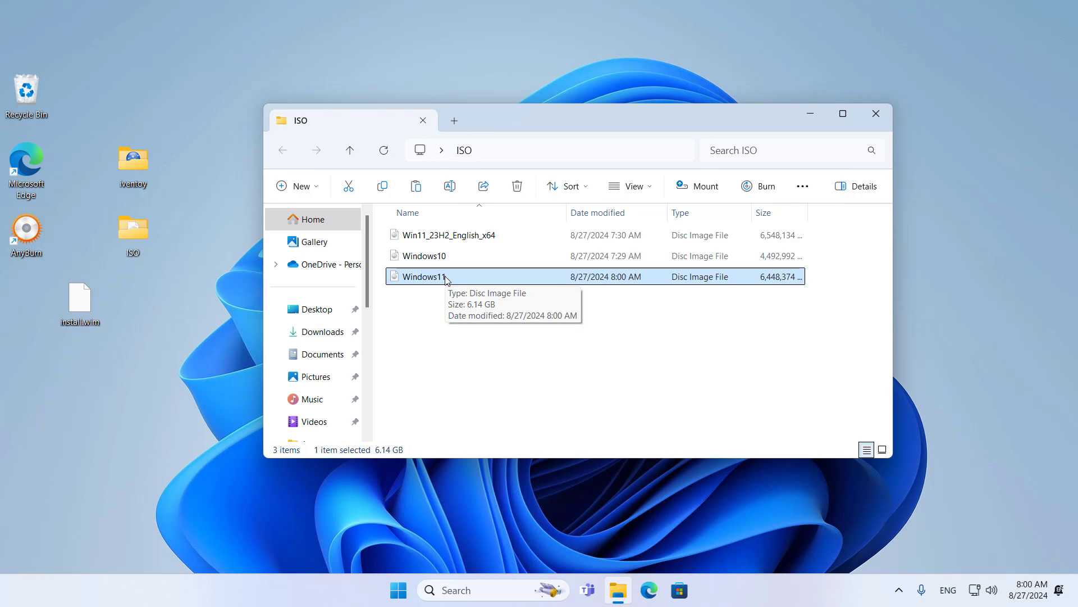
click(891, 119)
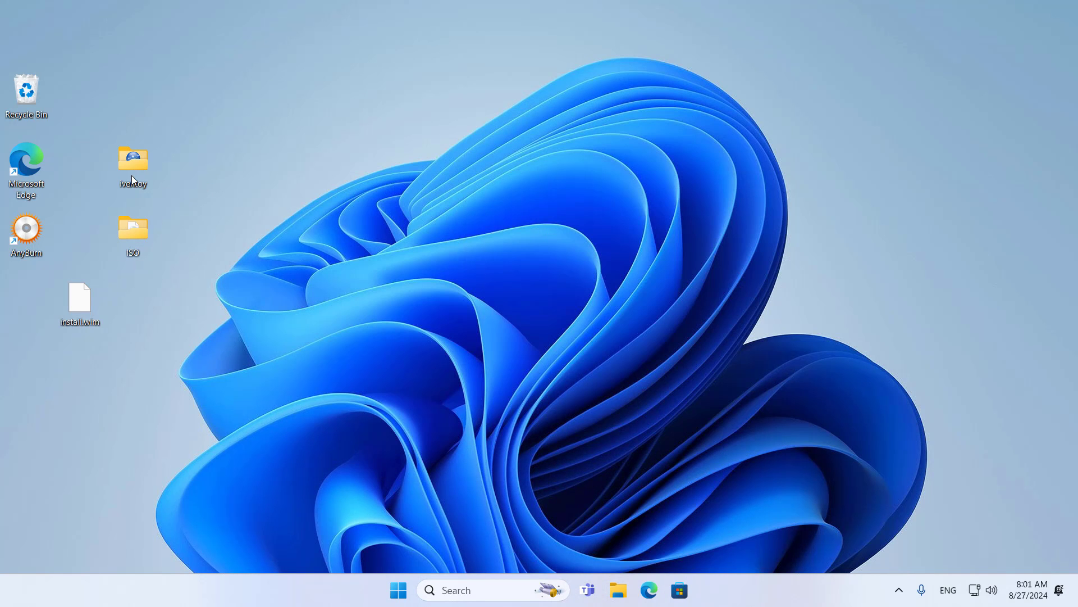
Open iVentoy's empty iso folder alongside the desktop ISO folder showing Windows11.
double_click(133, 163)
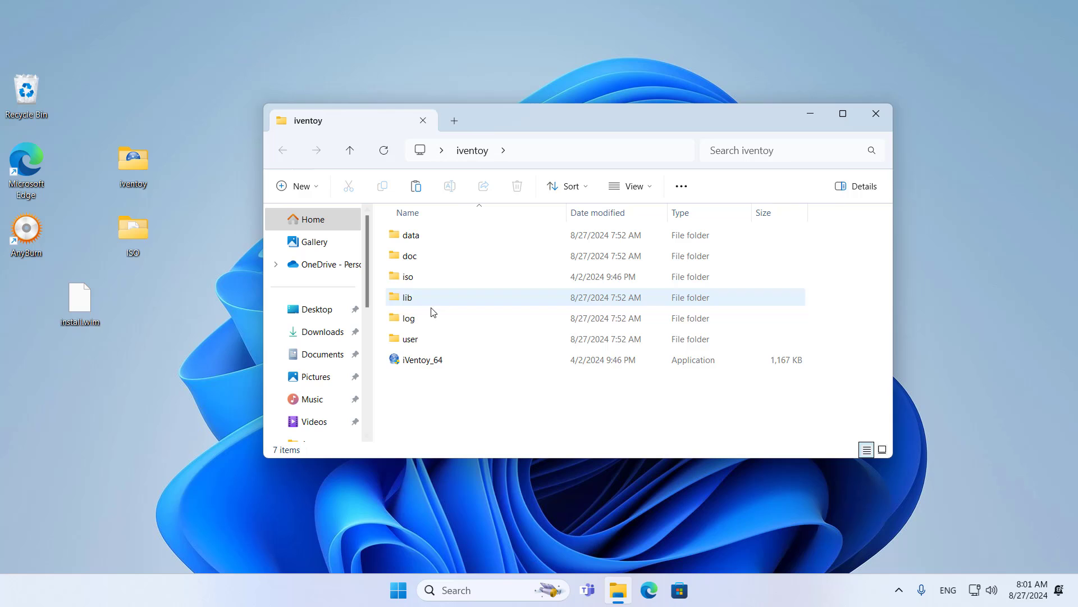
click(418, 364)
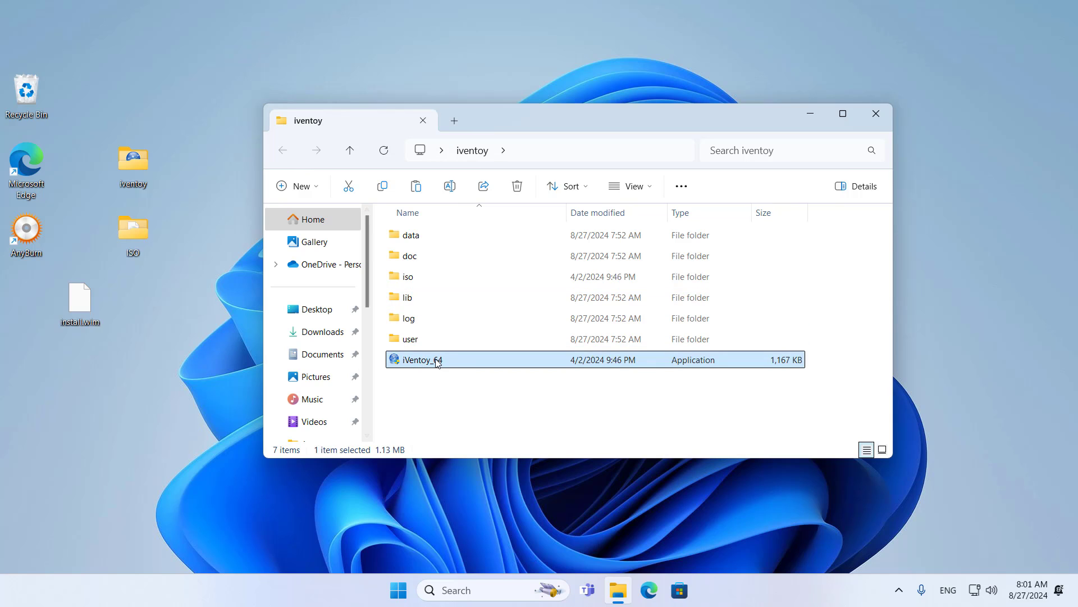
double_click(431, 284)
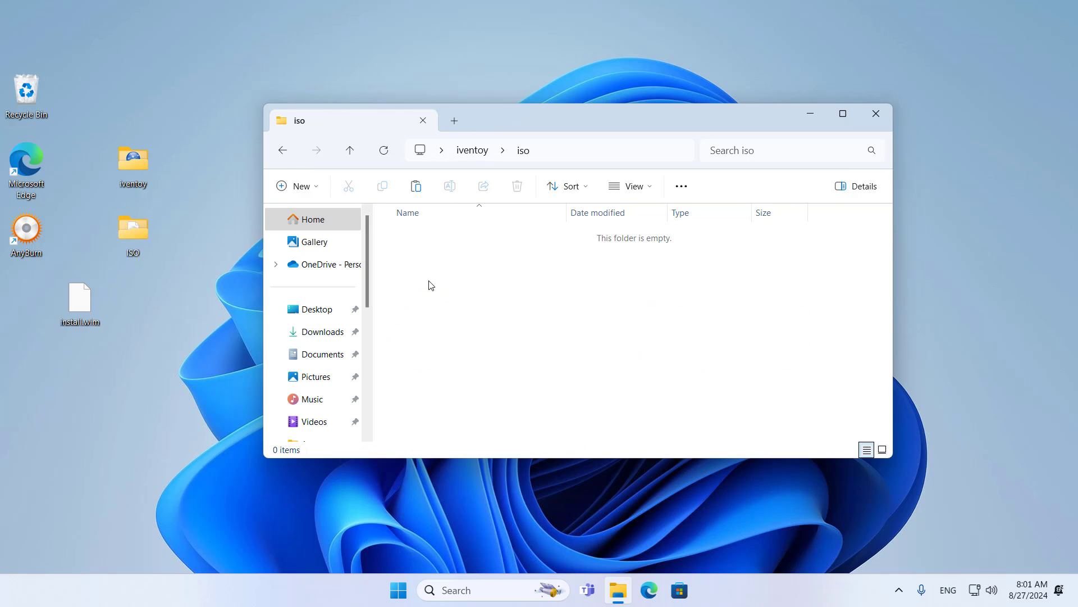
double_click(150, 241)
click(469, 299)
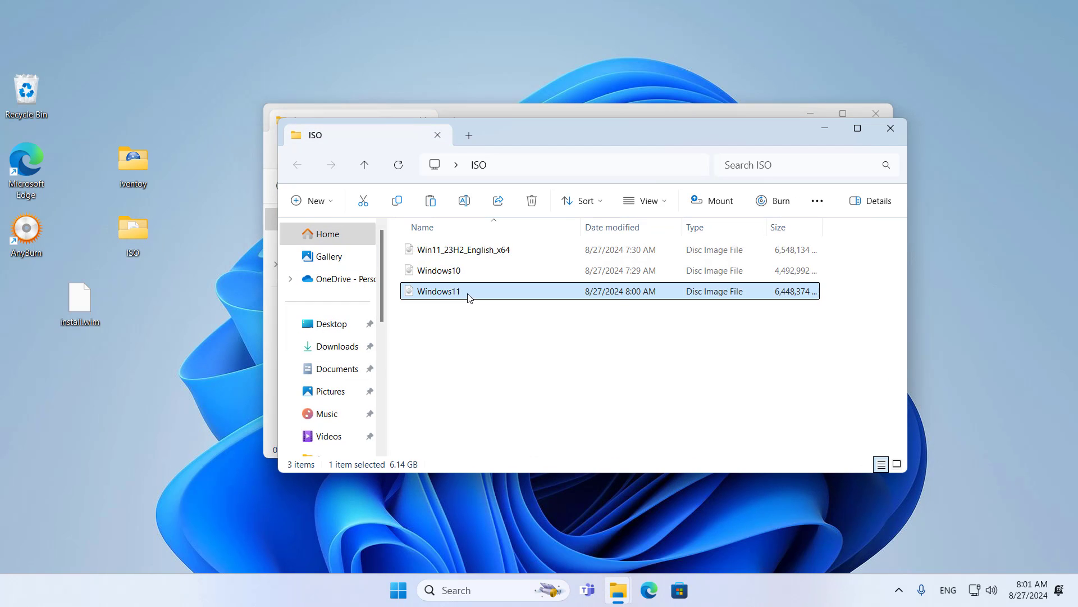
click(407, 205)
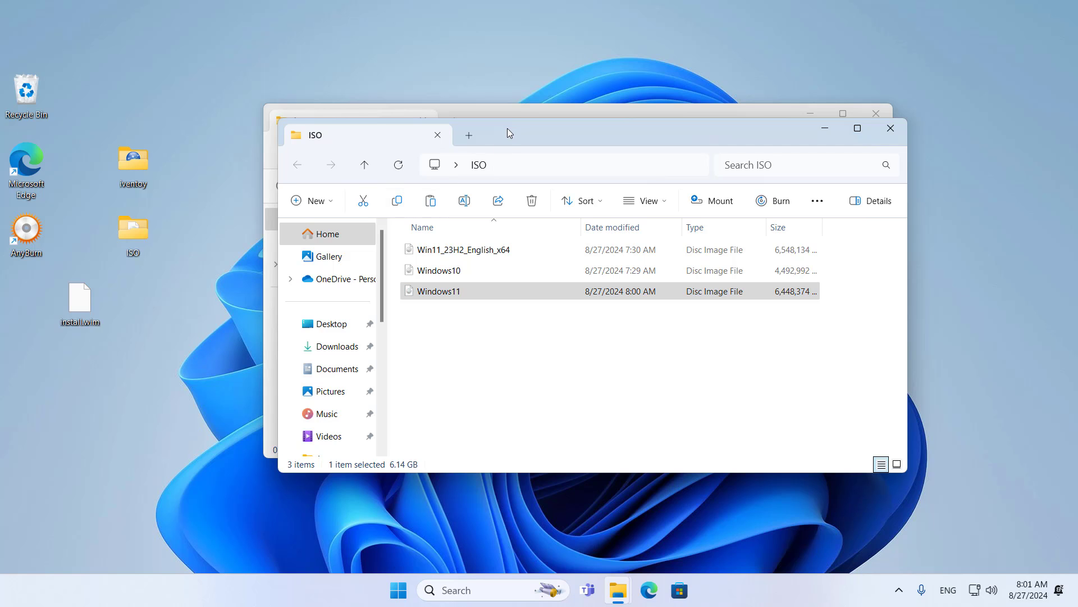
drag(507, 129, 751, 342)
Move Windows11 into iVentoy's iso folder, close the ISO window, and return to iventoy.
drag(670, 508, 424, 279)
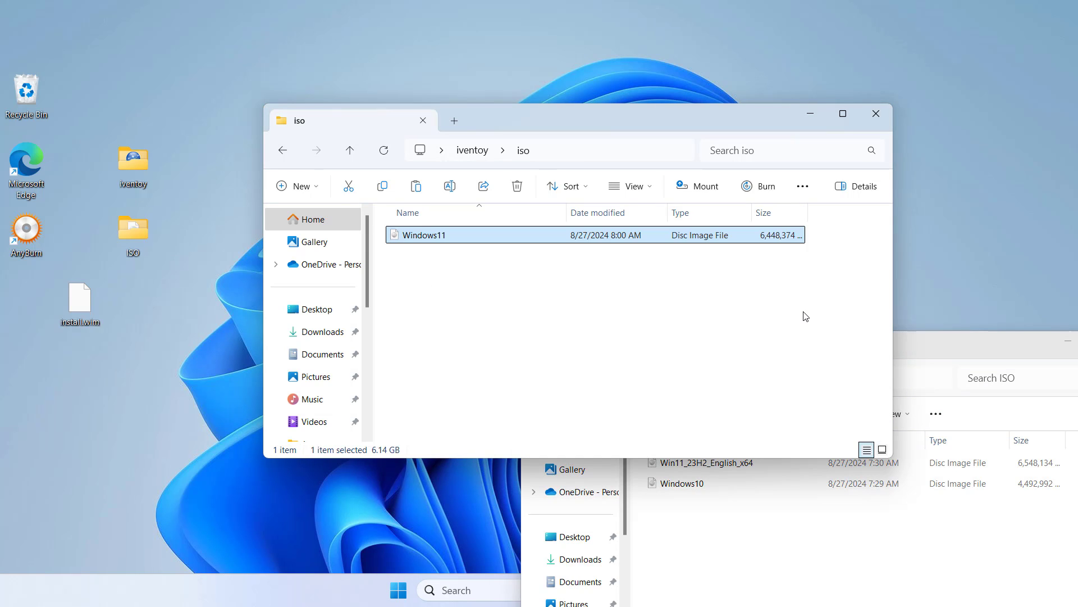
click(933, 348)
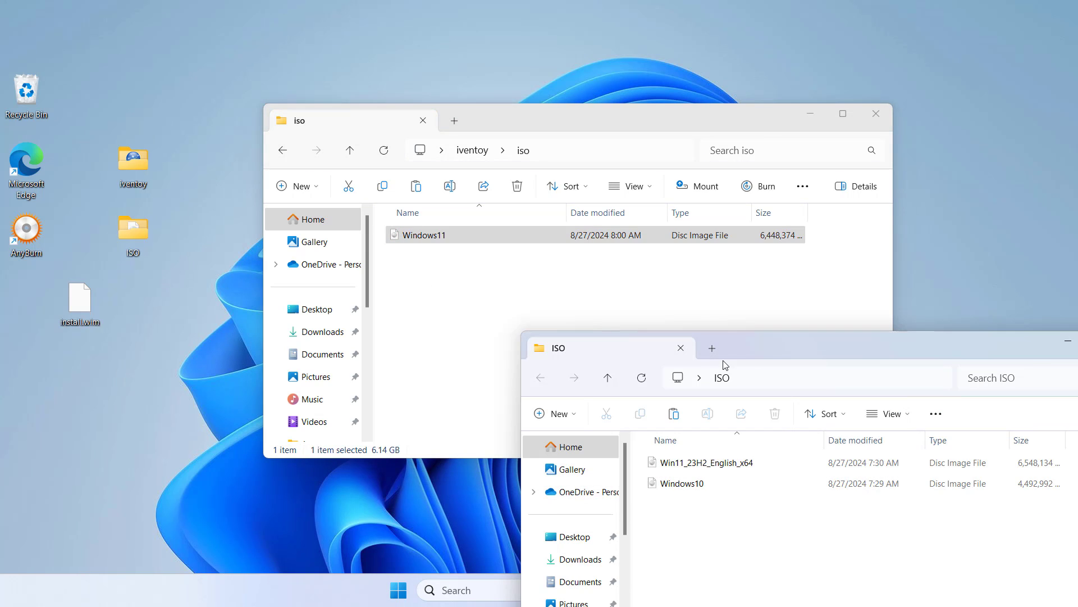
click(681, 348)
click(461, 260)
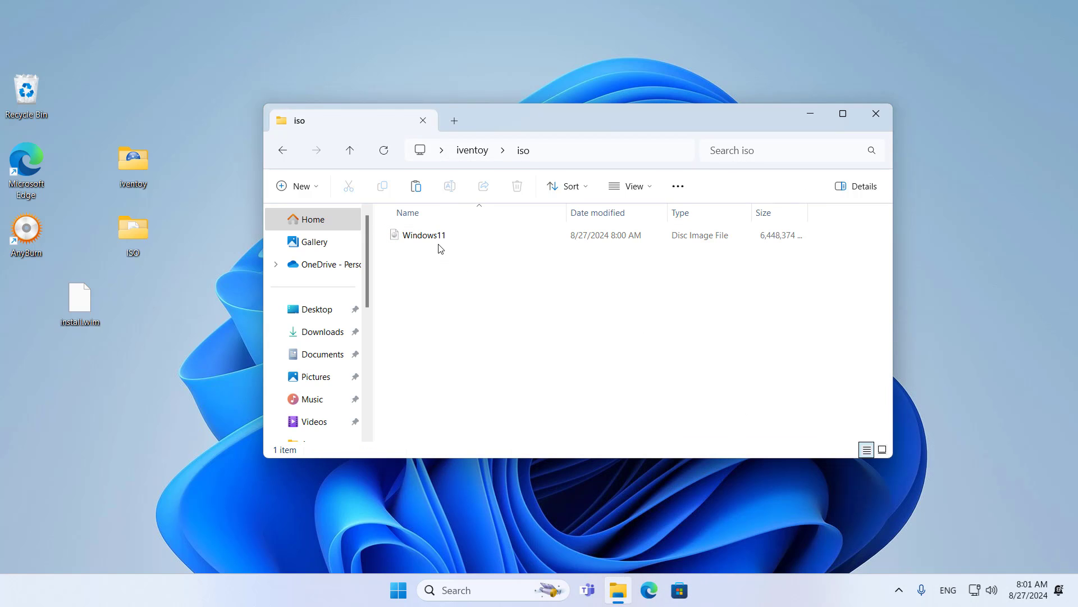
click(440, 241)
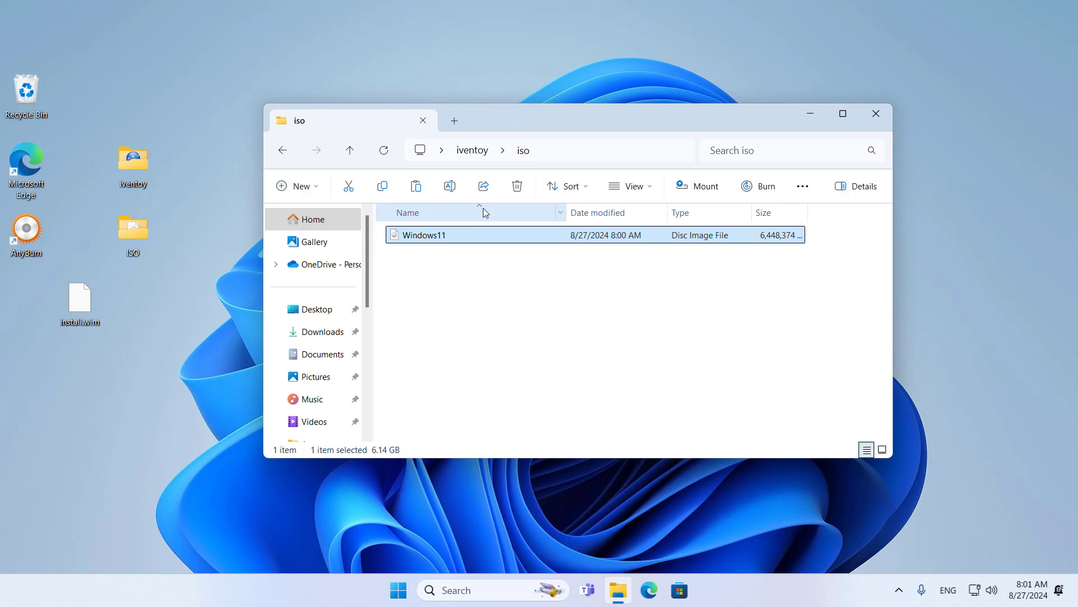
click(475, 152)
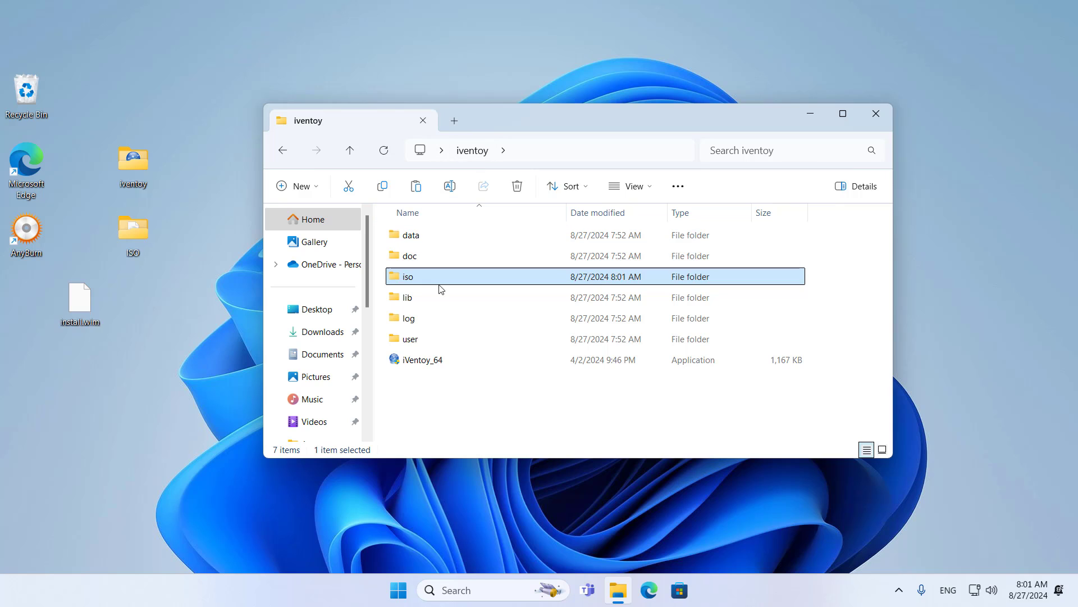
click(434, 364)
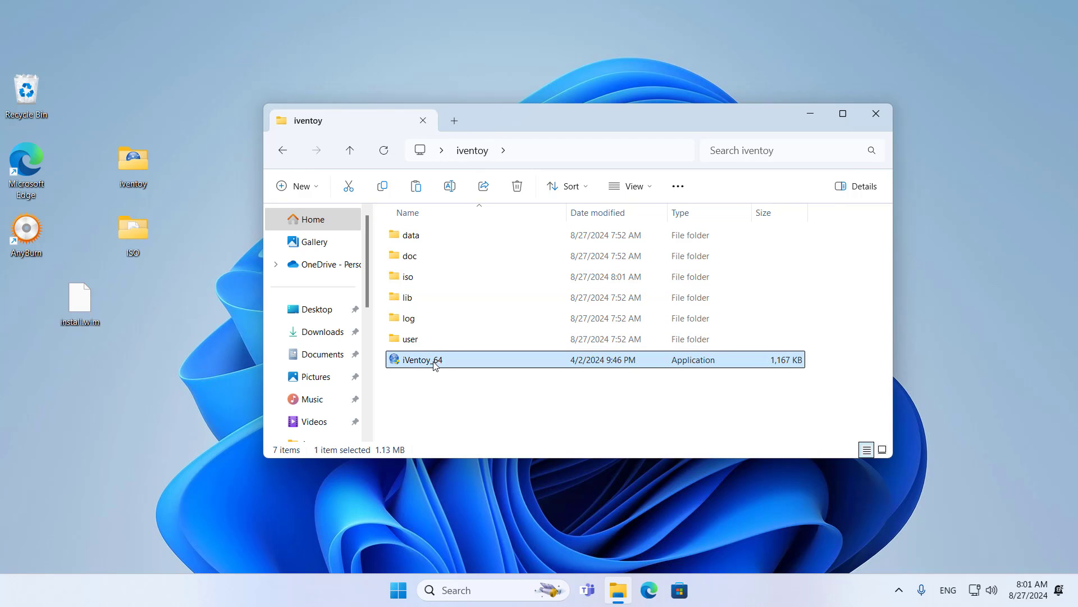
Run iVentoy_64 through the firewall, refresh images to list Windows11.iso, and start the boot service.
double_click(434, 364)
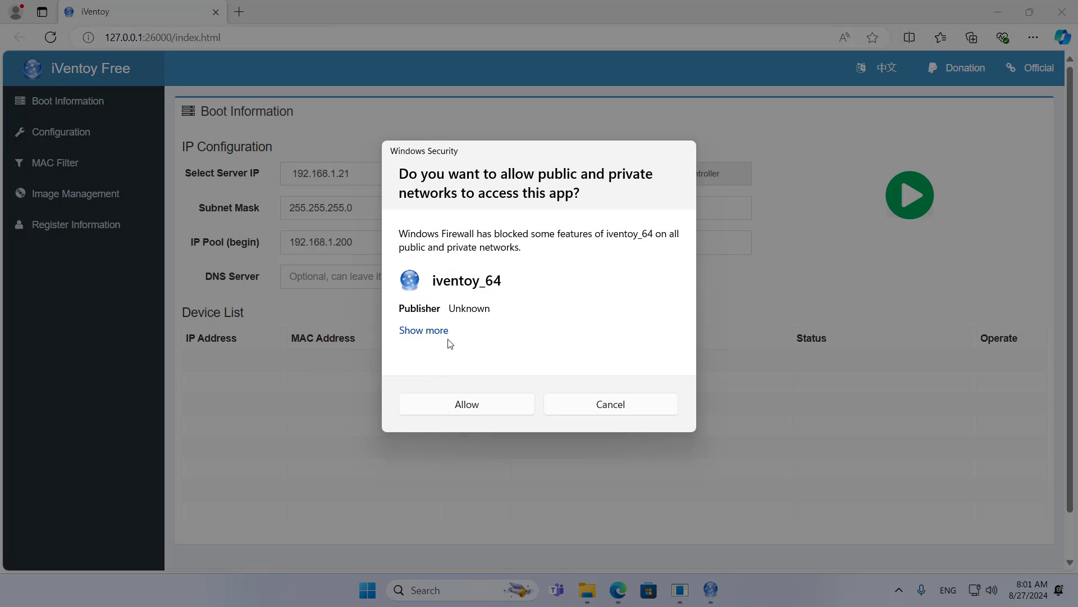
click(466, 404)
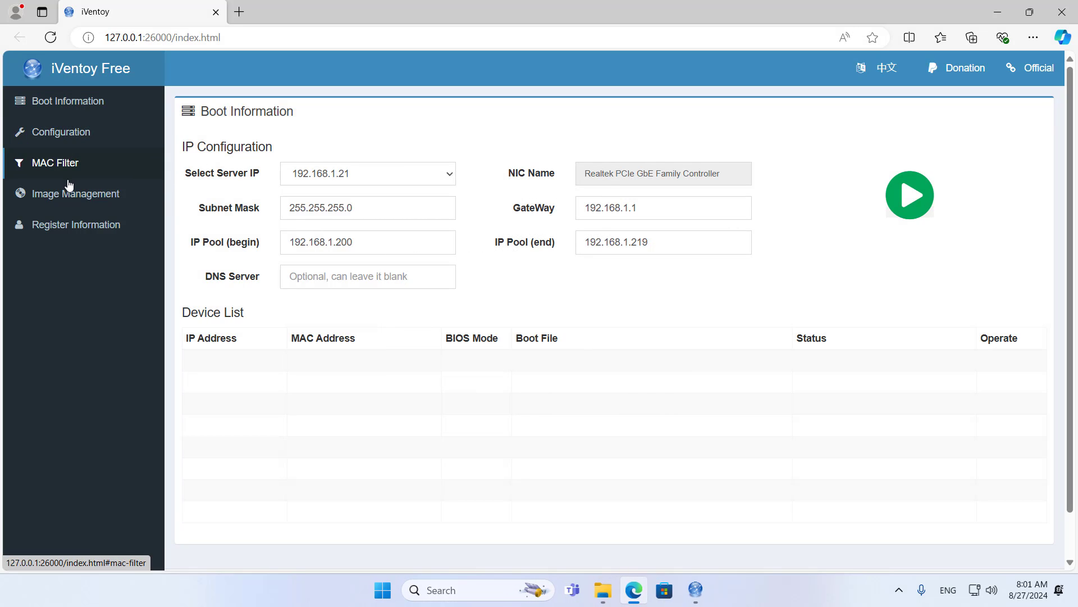
click(66, 198)
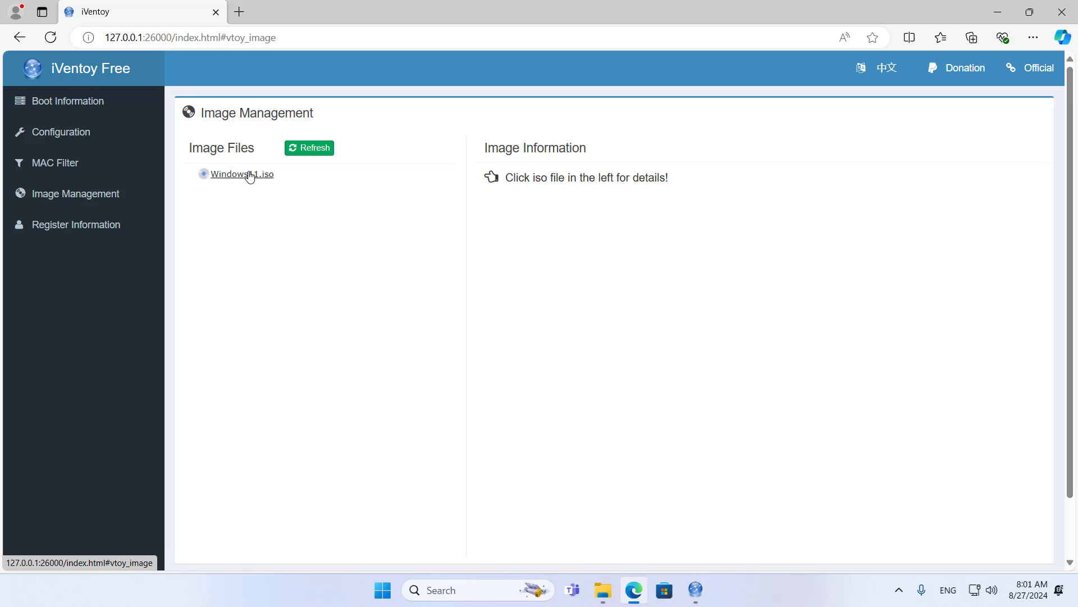
click(324, 148)
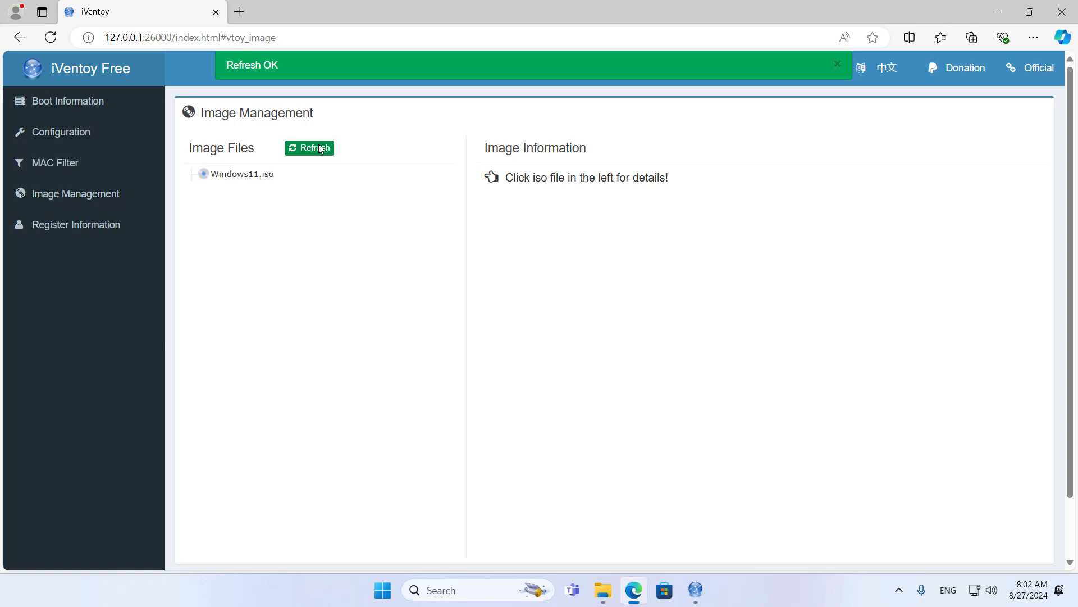
click(63, 103)
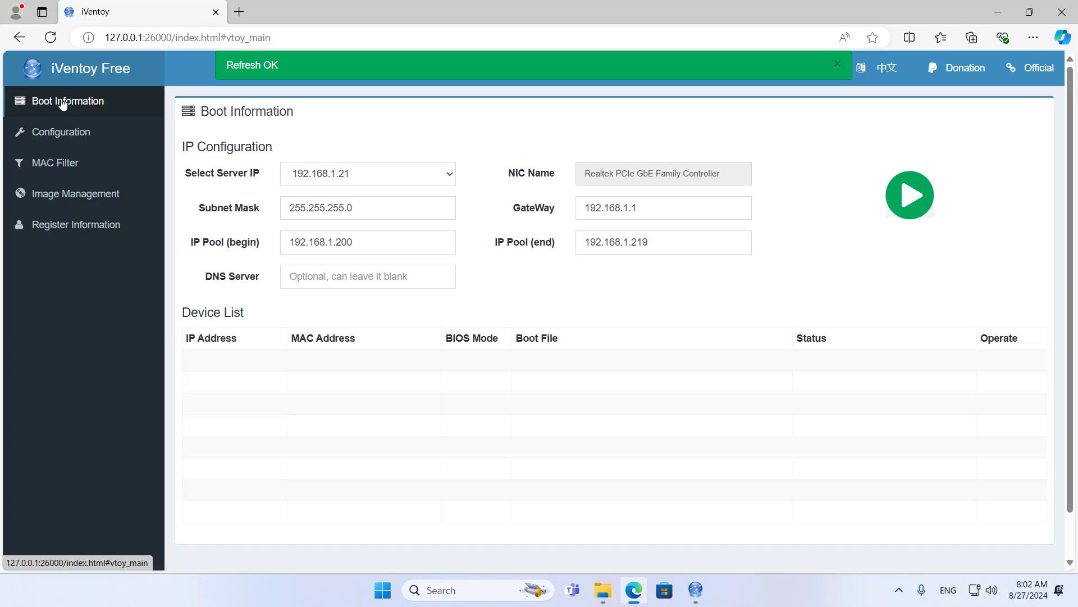
click(898, 200)
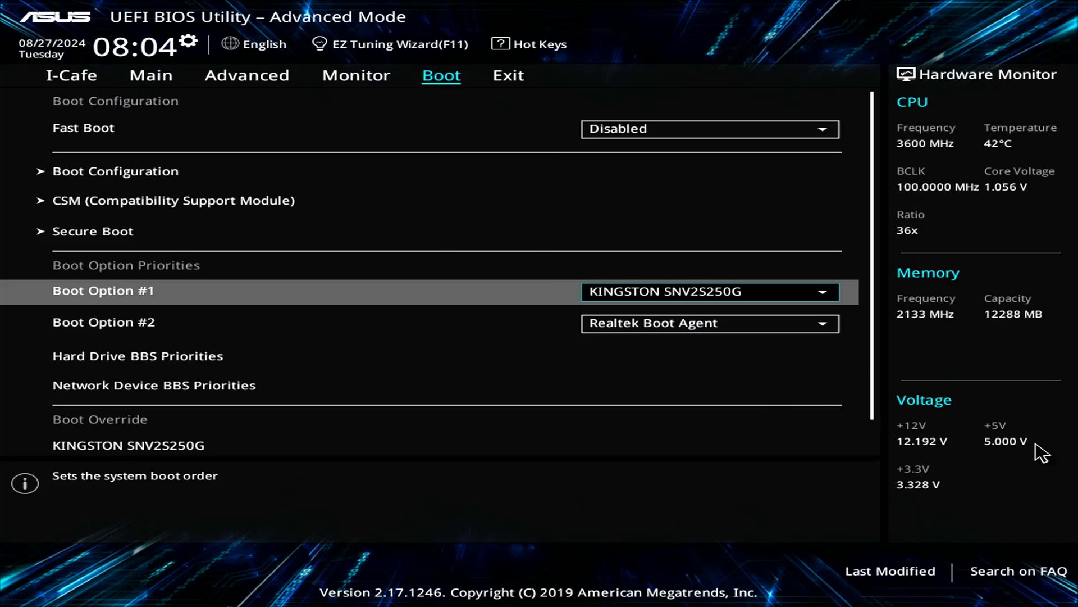
Make Realtek Boot Agent Boot Option #1, then save changes and reset the PC.
click(652, 298)
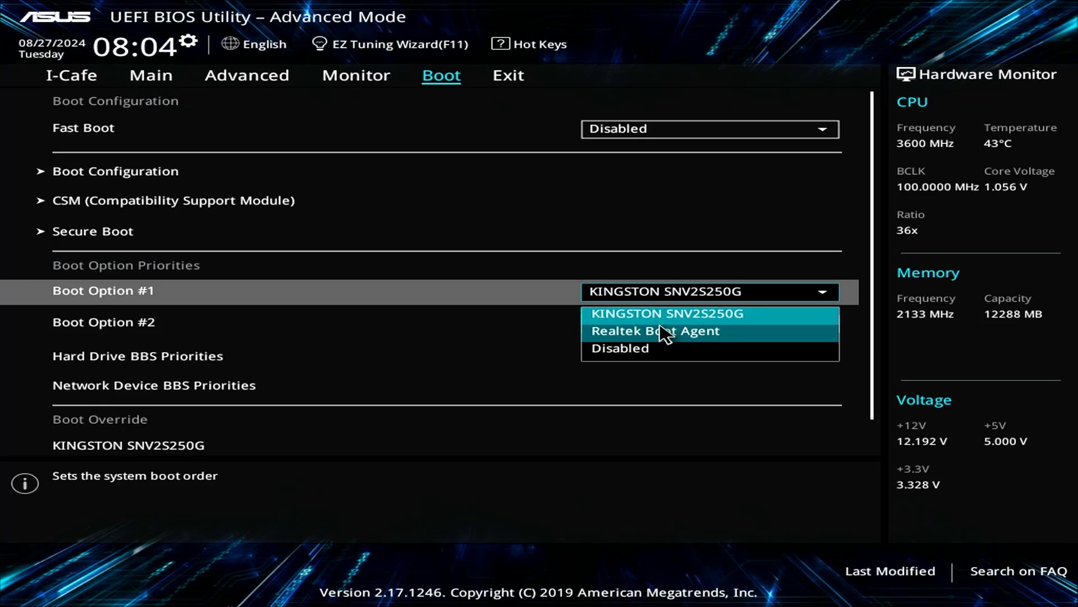
click(667, 333)
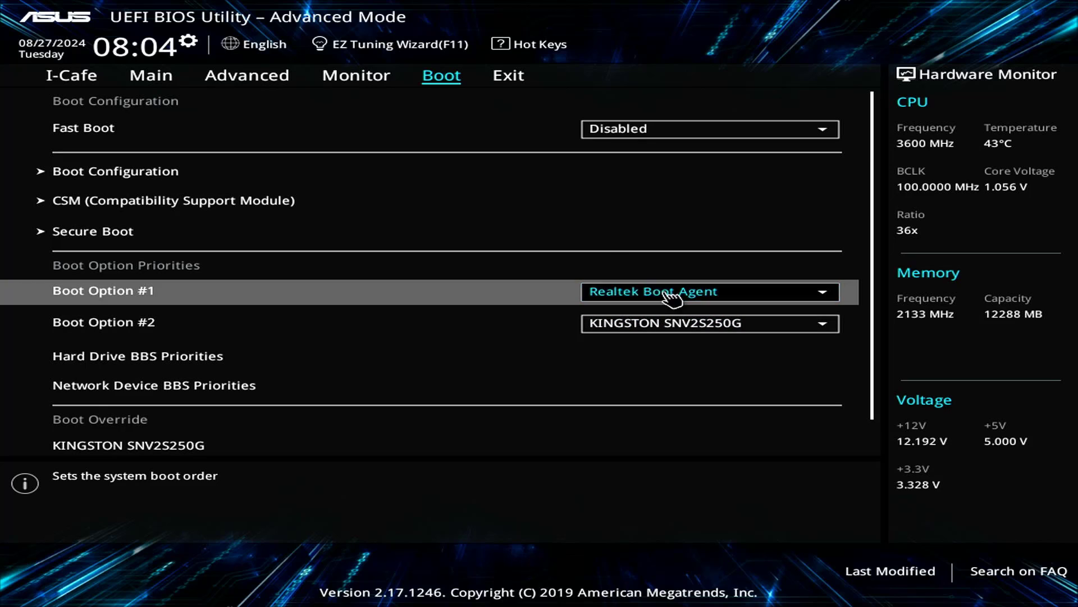
click(509, 77)
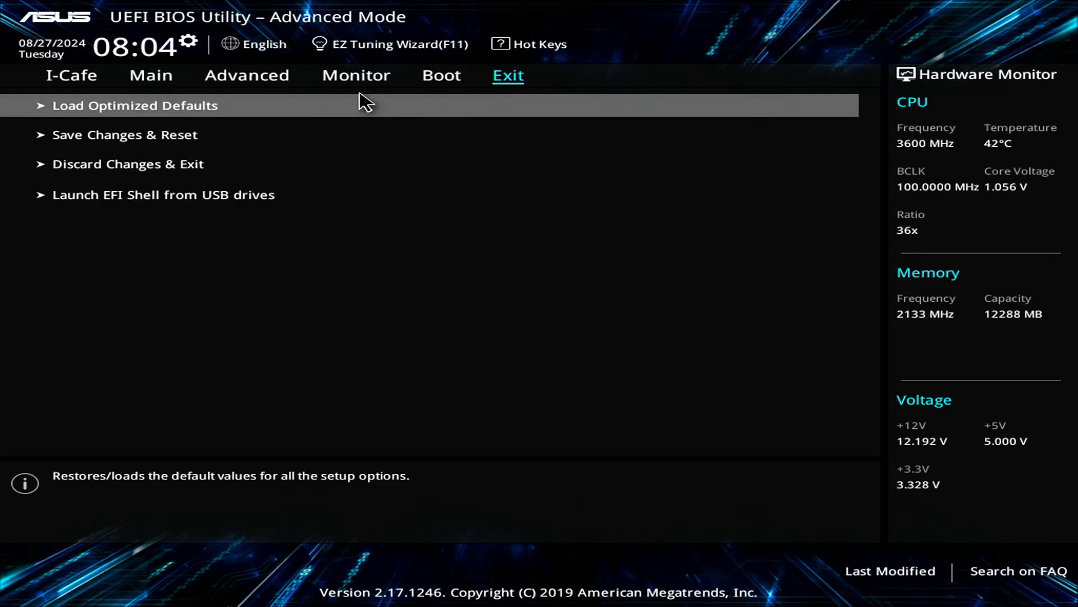
click(110, 140)
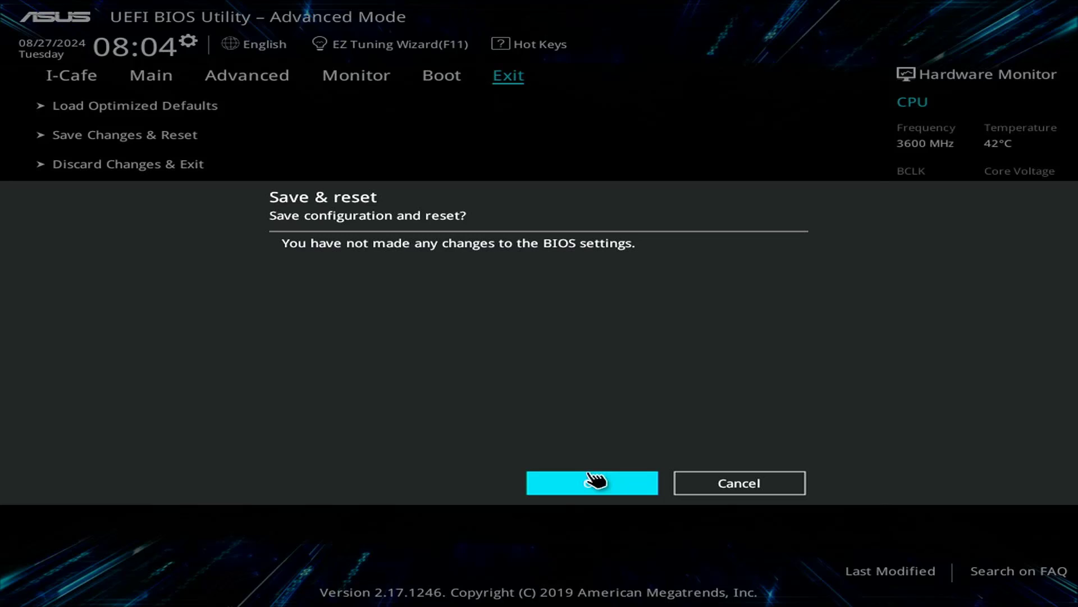
click(609, 487)
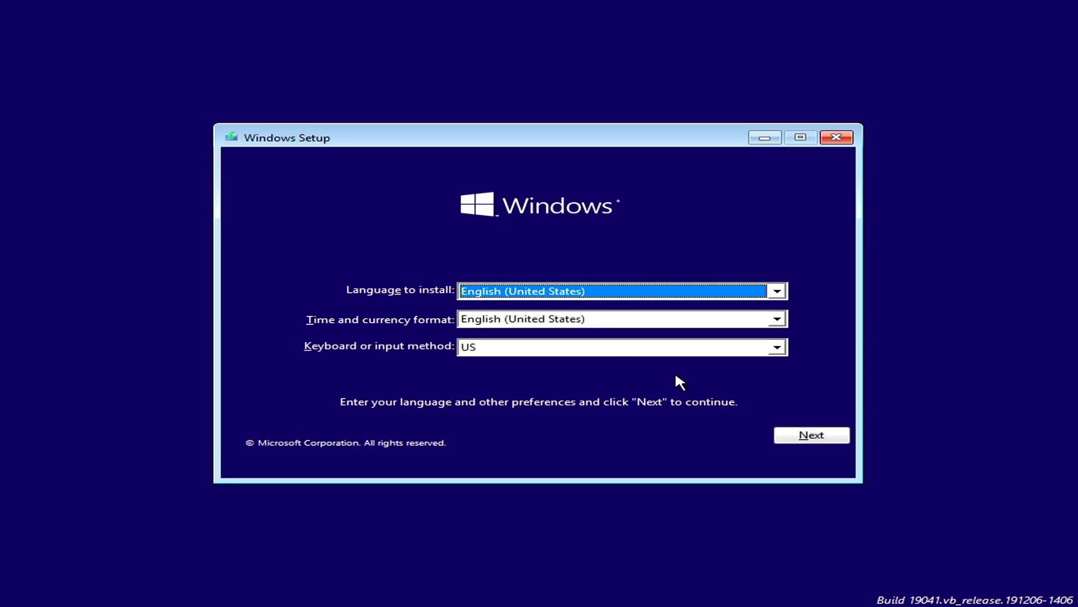
Run a custom install of Windows 11 Pro onto Drive 0's 232.9 GB unallocated space.
click(800, 446)
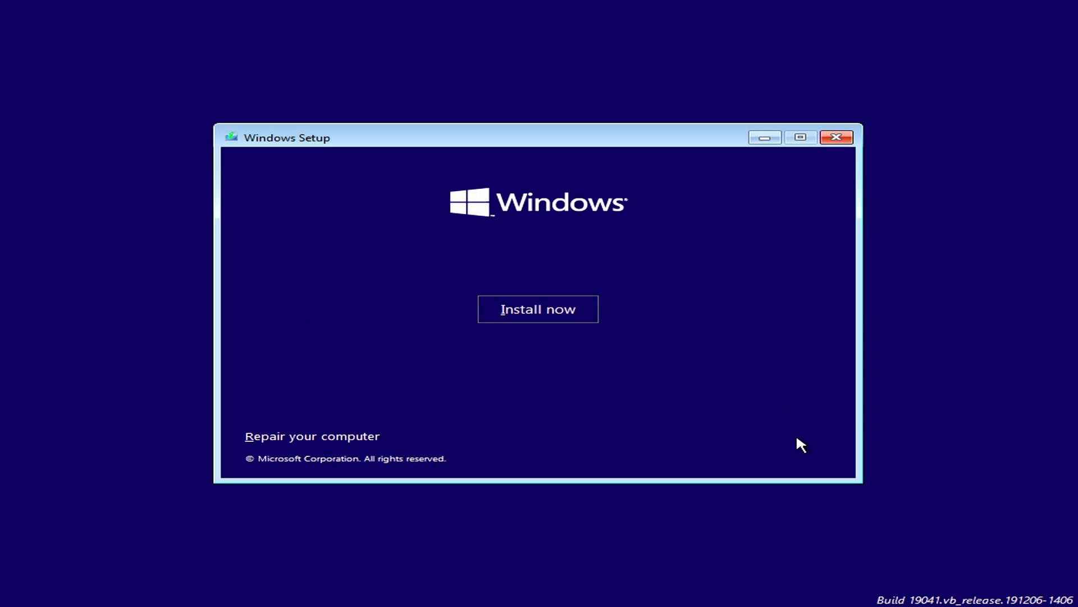
click(518, 308)
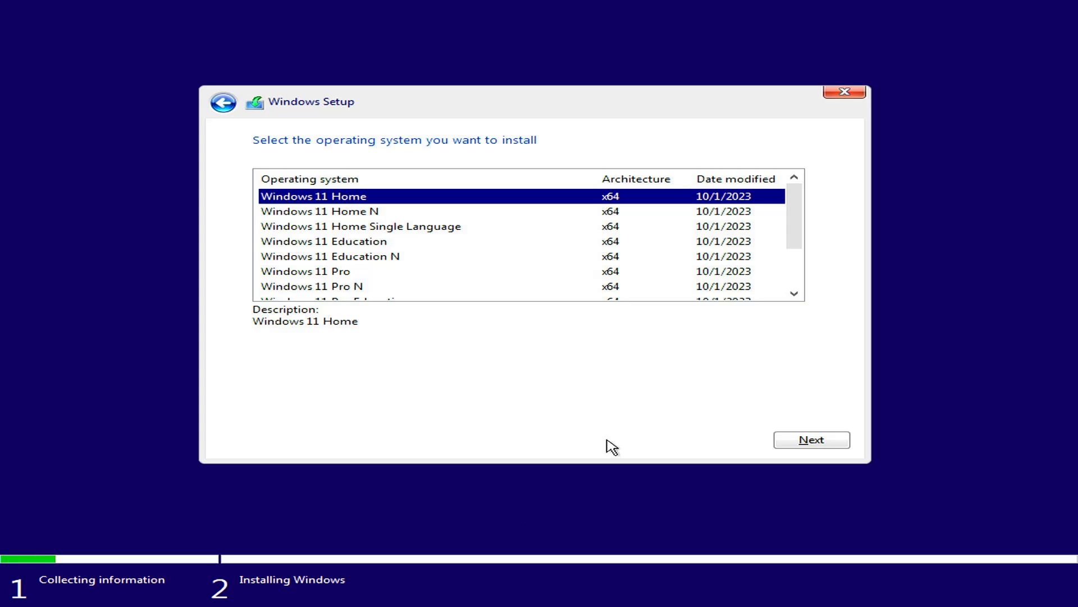
click(354, 276)
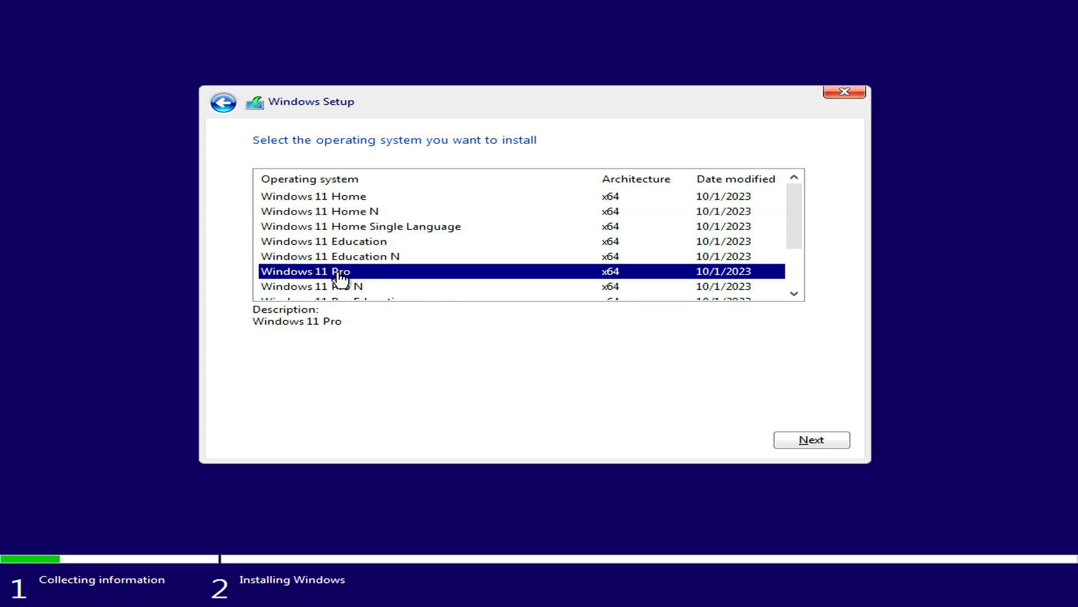
click(809, 446)
click(361, 301)
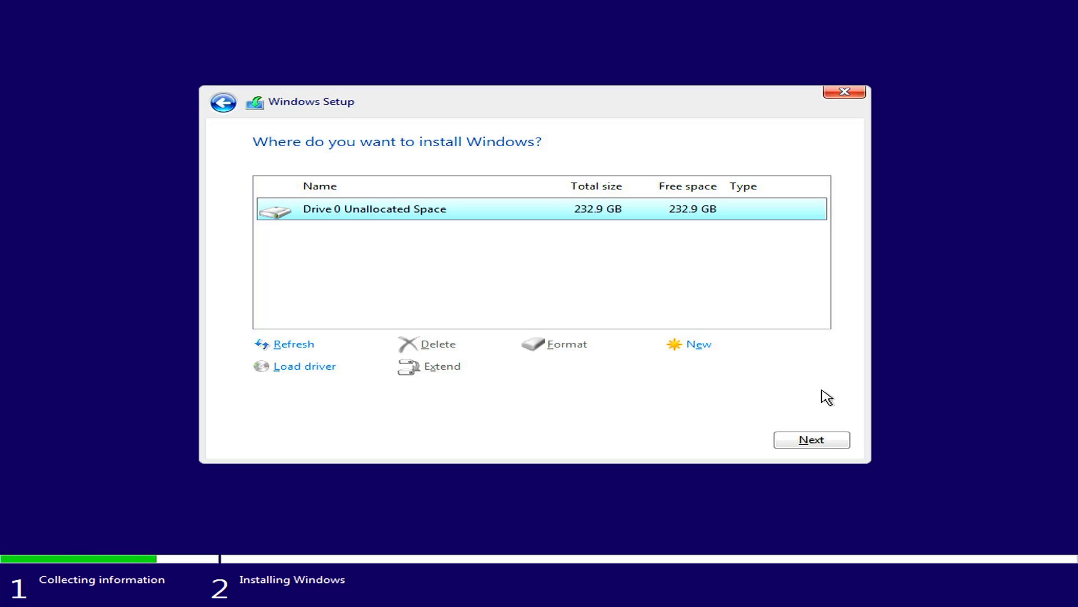
click(809, 440)
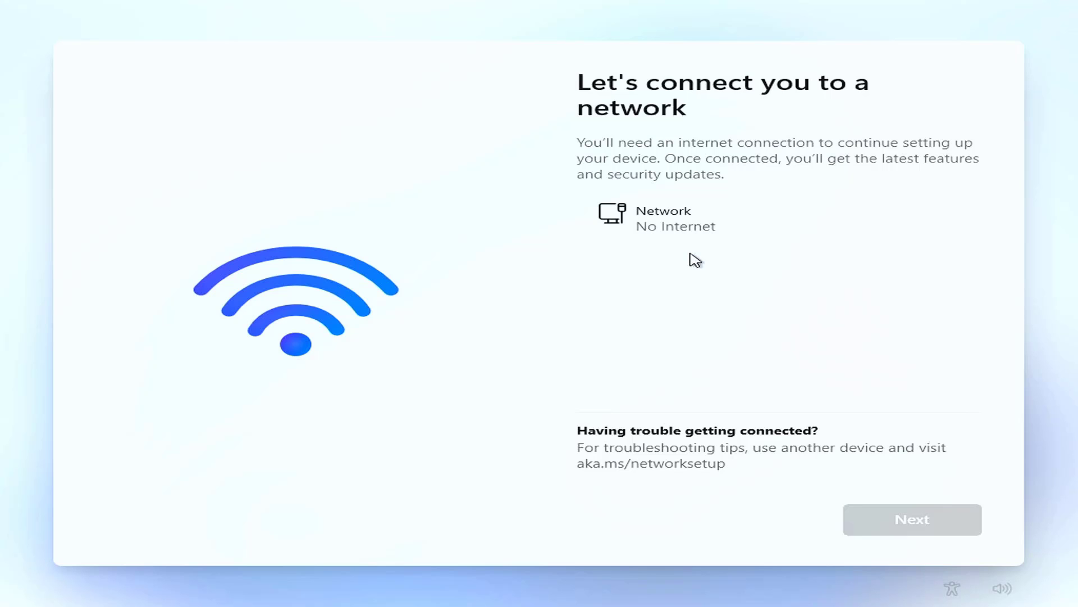
Bring up an Administrator Command Prompt with Shift+F10 over the network connection screen.
key(shift+F10)
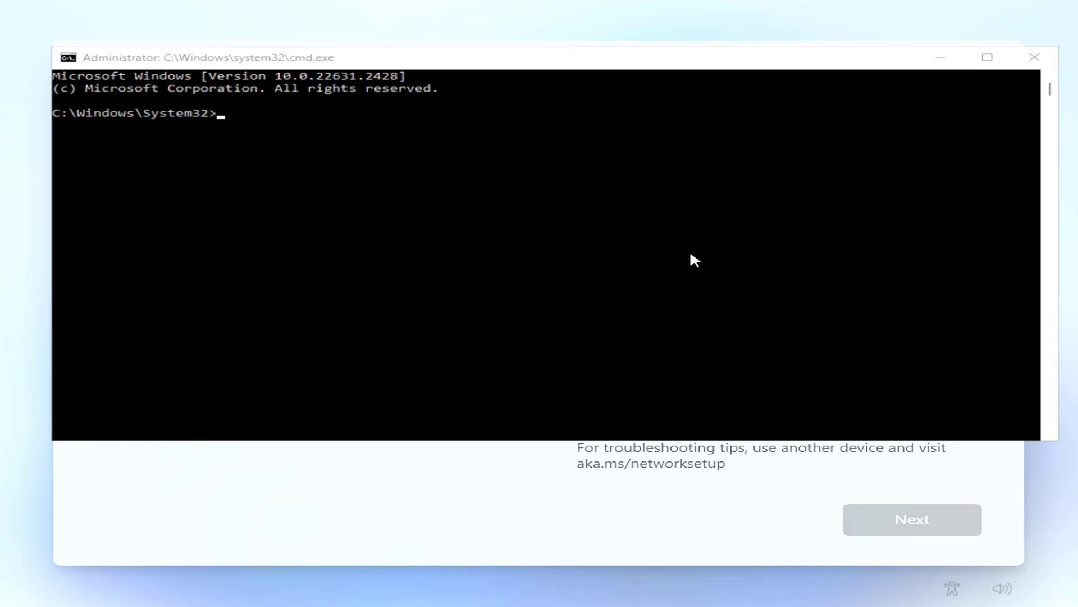